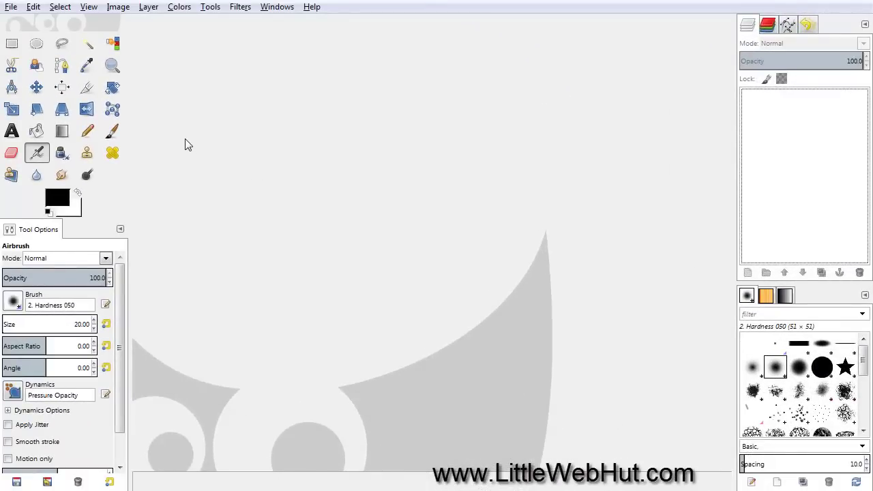
- Open elephant.JPG and gorilla.png from the demo folder together as layers of one image
{"action": "left_click", "coordinate": [12, 8]}
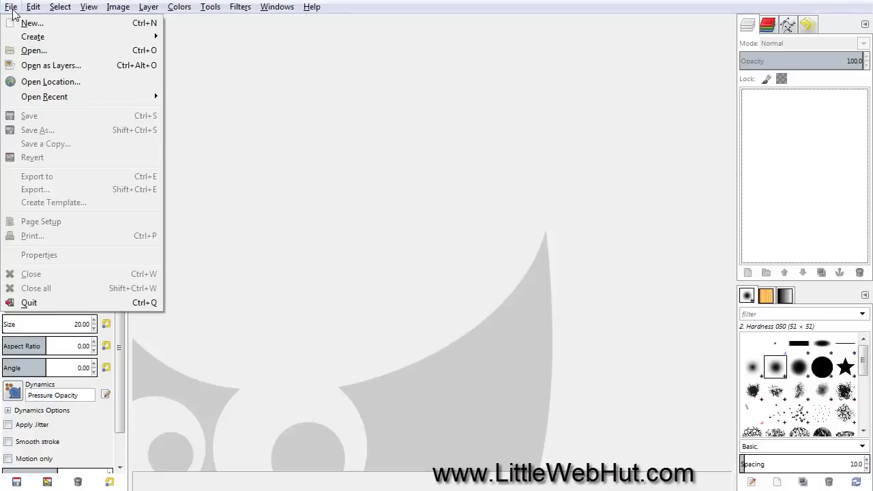
{"action": "left_click", "coordinate": [54, 69]}
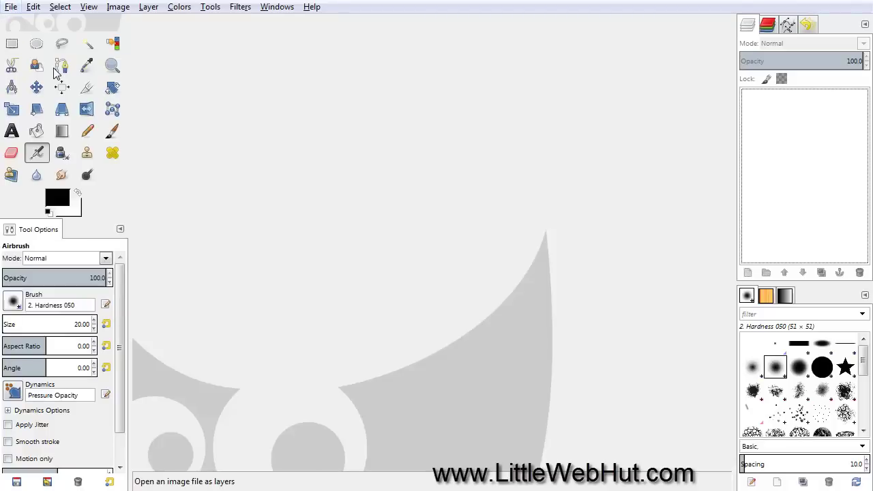
{"action": "left_click", "coordinate": [170, 98]}
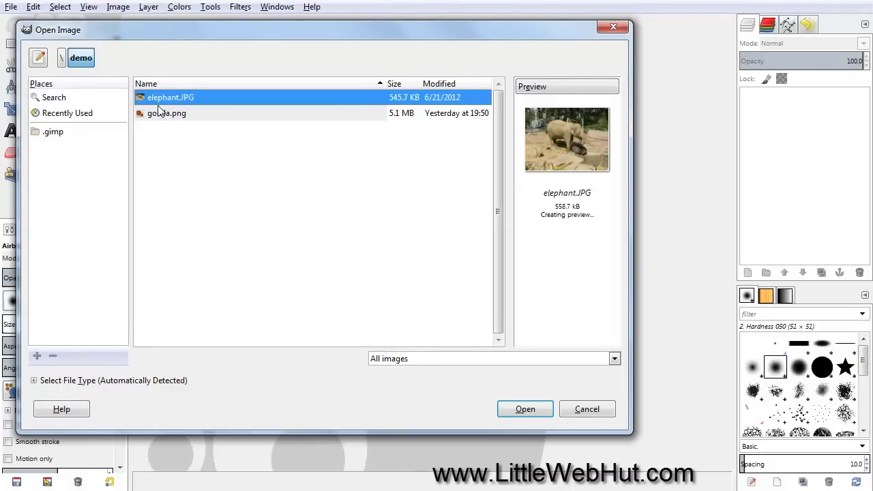
{"action": "left_click", "coordinate": [152, 118], "text": "shift"}
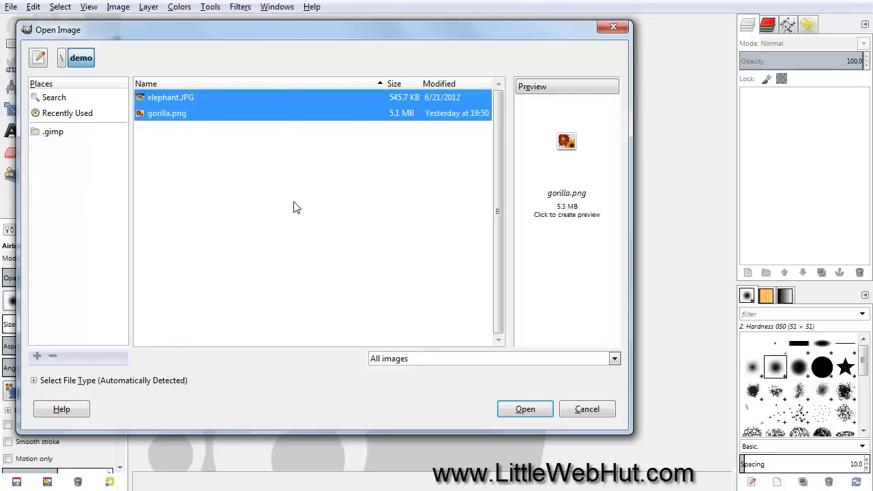
{"action": "left_click", "coordinate": [536, 413]}
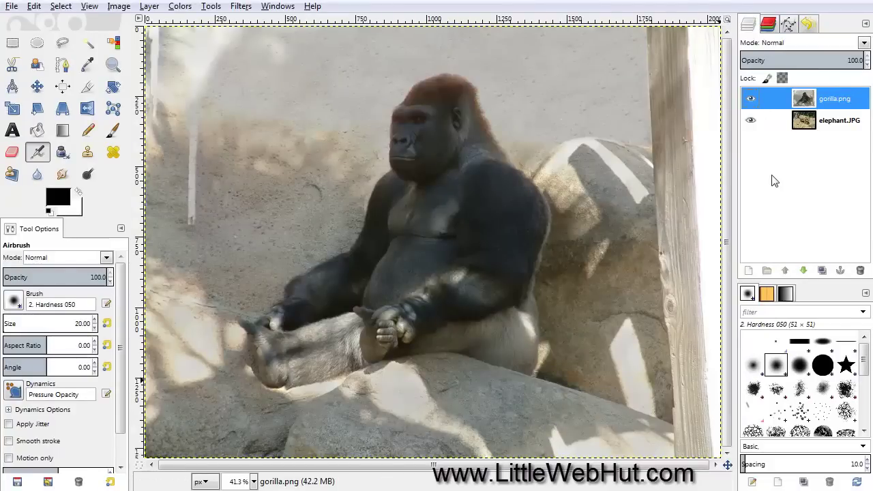
- Raise the elephant.JPG layer above gorilla.png and add an alpha channel to it
{"action": "left_click", "coordinate": [783, 123]}
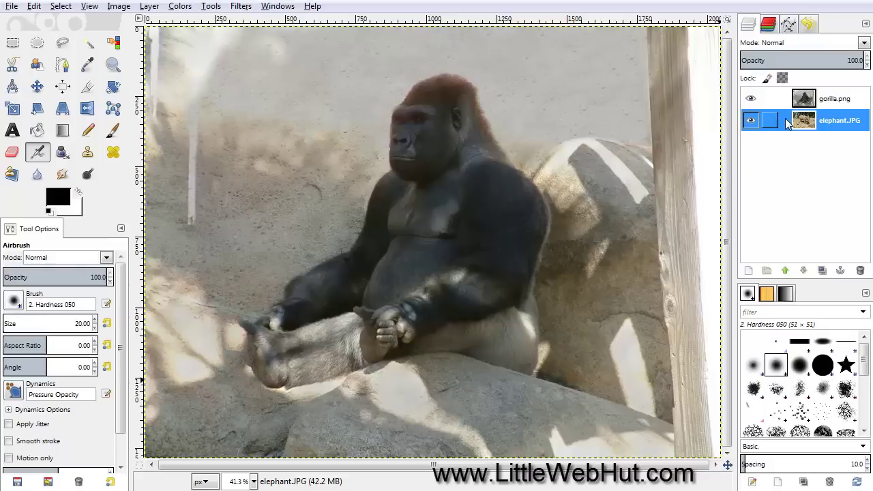
{"action": "left_click", "coordinate": [785, 271]}
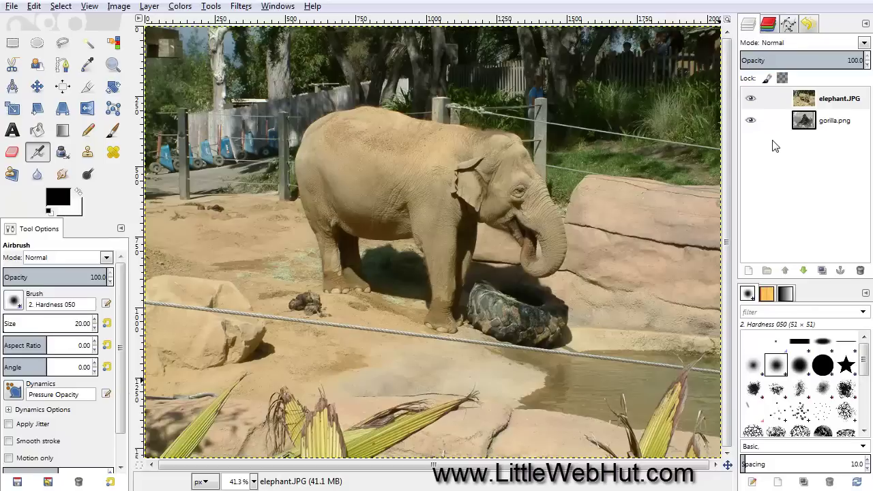
{"action": "right_click", "coordinate": [784, 100]}
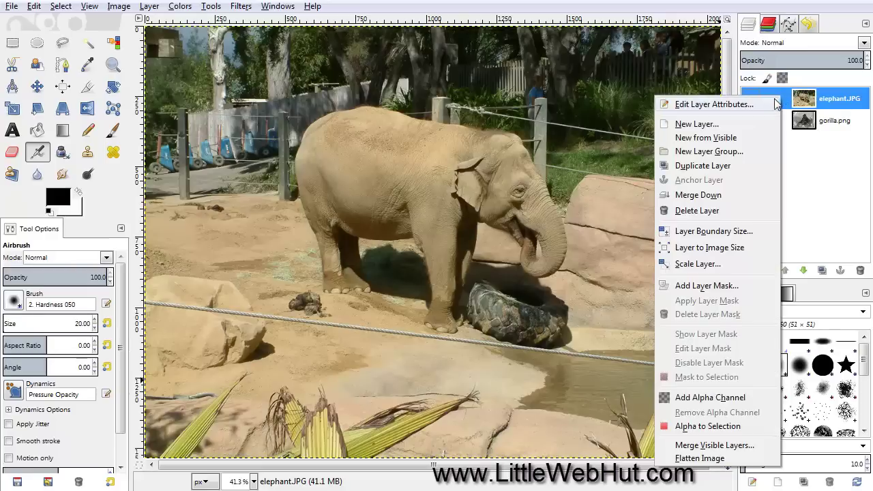
{"action": "left_click", "coordinate": [707, 401]}
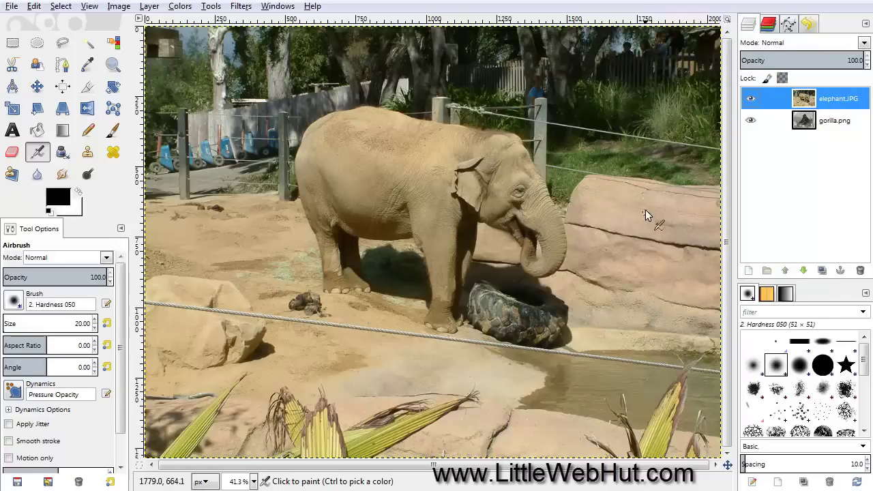
- Set up the Free Select tool with feathered edges and a radius of 1.0
{"action": "left_click", "coordinate": [62, 44]}
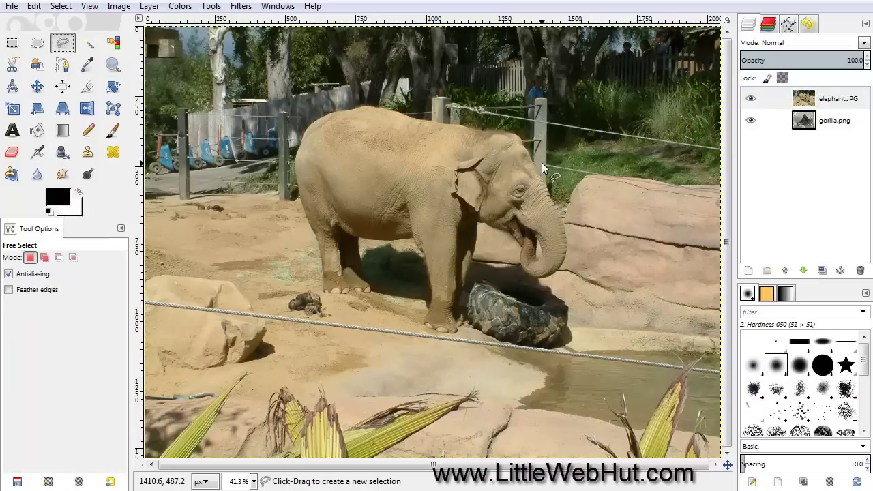
{"action": "key", "text": "1"}
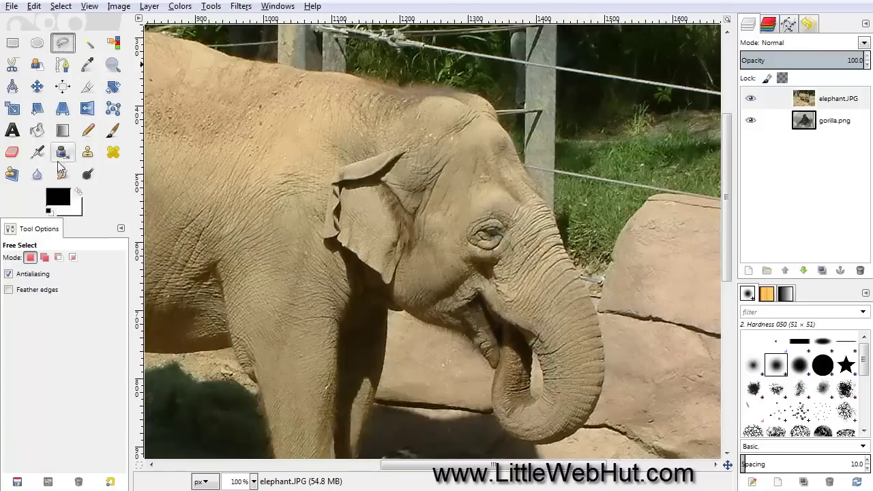
{"action": "left_click", "coordinate": [10, 290]}
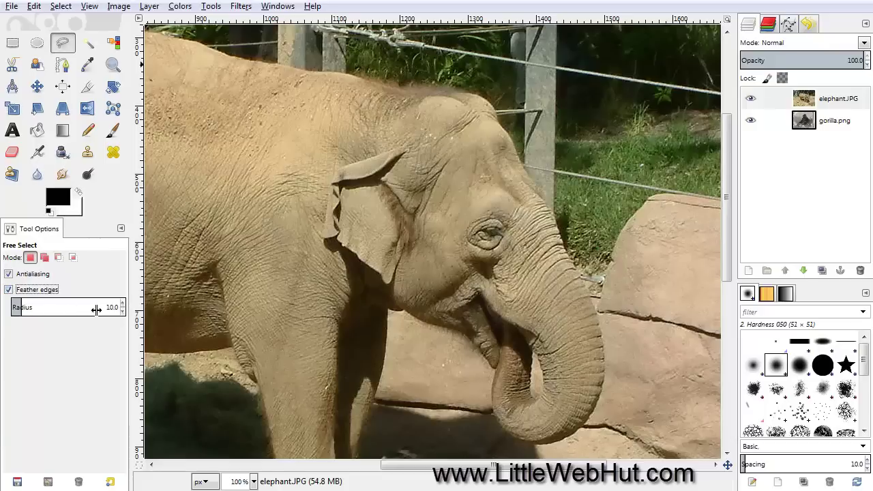
{"action": "double_click", "coordinate": [108, 309]}
{"action": "type", "text": "1"}
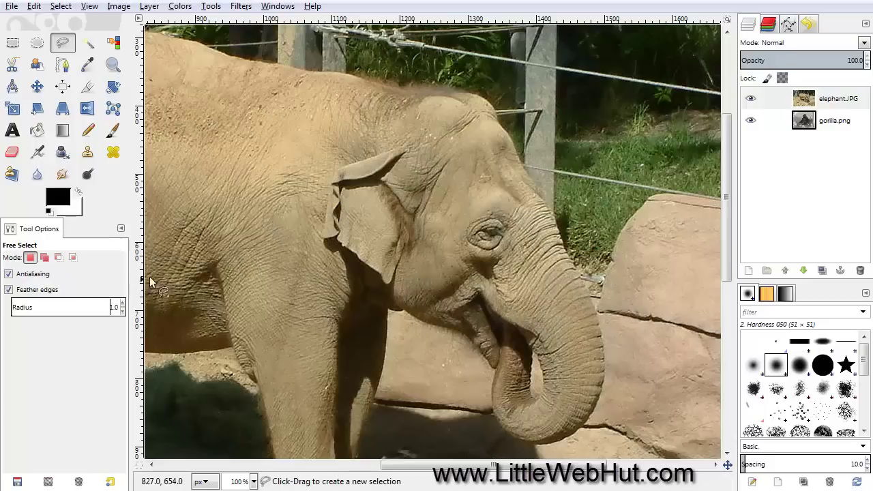
- Select the elephant's head and trunk with a closed outline, cutting loosely through the neck and shoulder behind the ear
{"action": "left_click", "coordinate": [309, 71]}
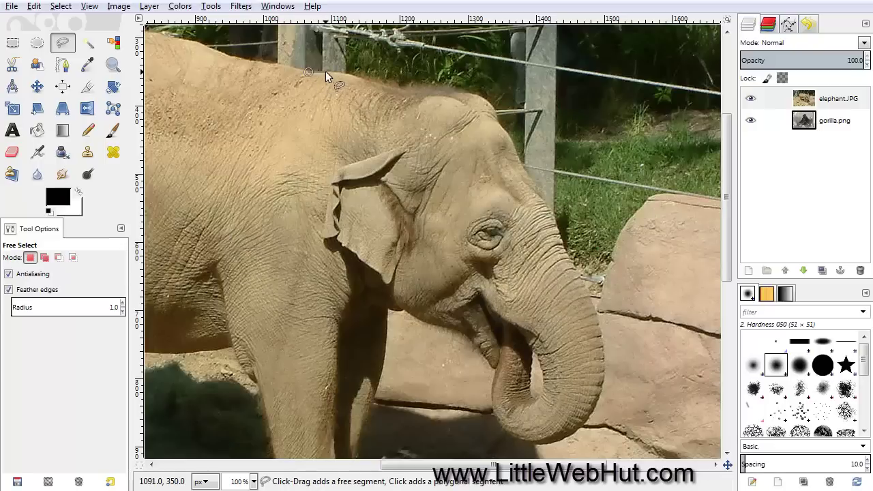
{"action": "left_click", "coordinate": [326, 71]}
{"action": "left_click", "coordinate": [346, 74]}
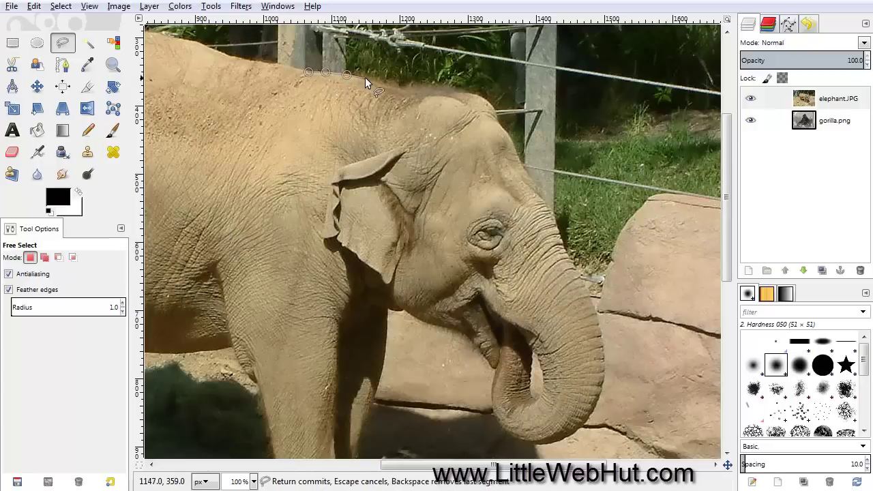
{"action": "left_click", "coordinate": [370, 80]}
{"action": "left_click", "coordinate": [389, 86]}
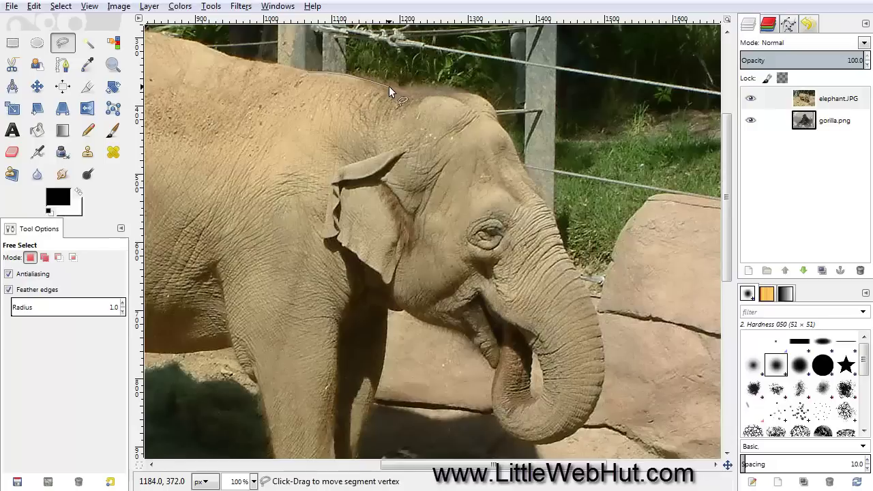
{"action": "left_click", "coordinate": [407, 90]}
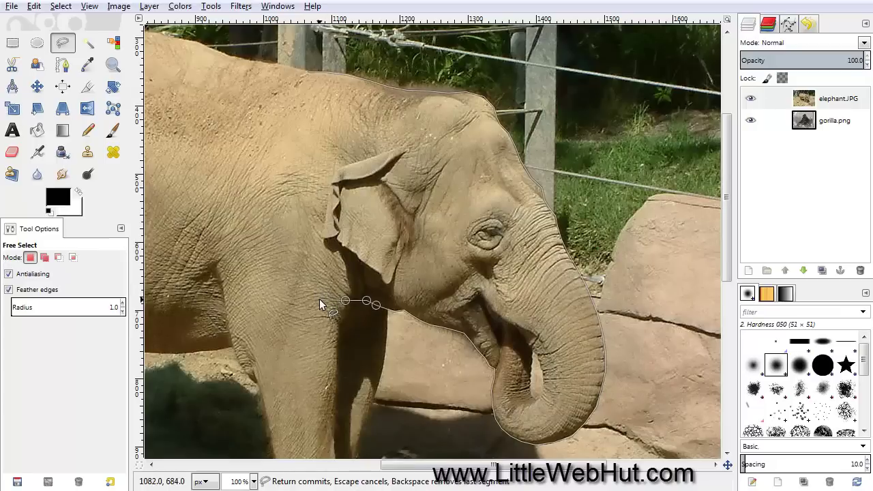
{"action": "left_click", "coordinate": [319, 300]}
{"action": "left_click", "coordinate": [274, 300]}
{"action": "left_click", "coordinate": [226, 217]}
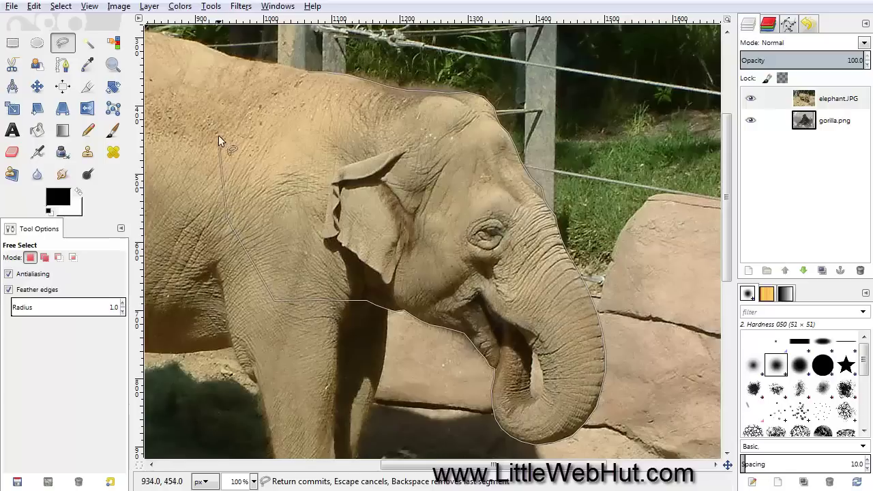
{"action": "left_click", "coordinate": [247, 111]}
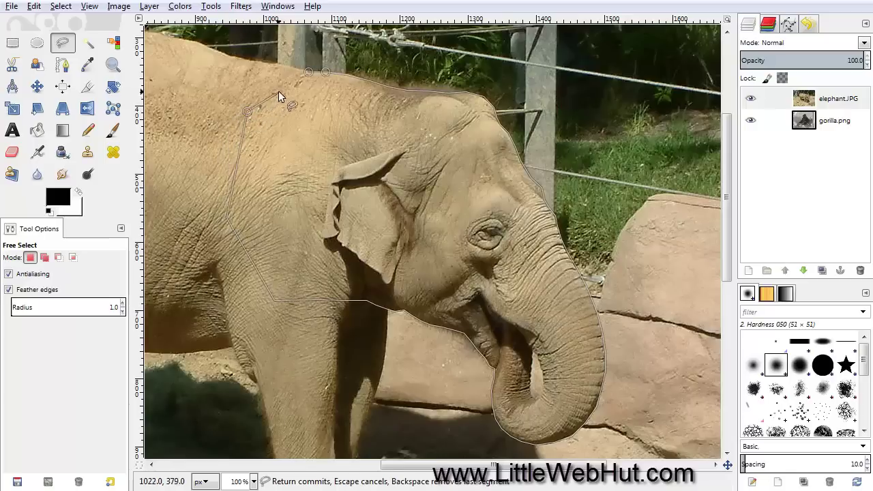
{"action": "left_click", "coordinate": [308, 71]}
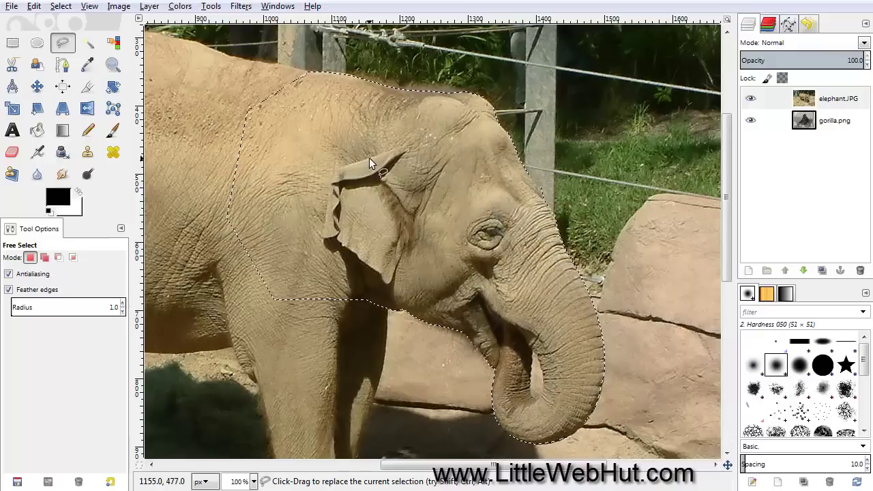
- Invert the selection and delete everything around the elephant's head from its layer
{"action": "left_click", "coordinate": [64, 8]}
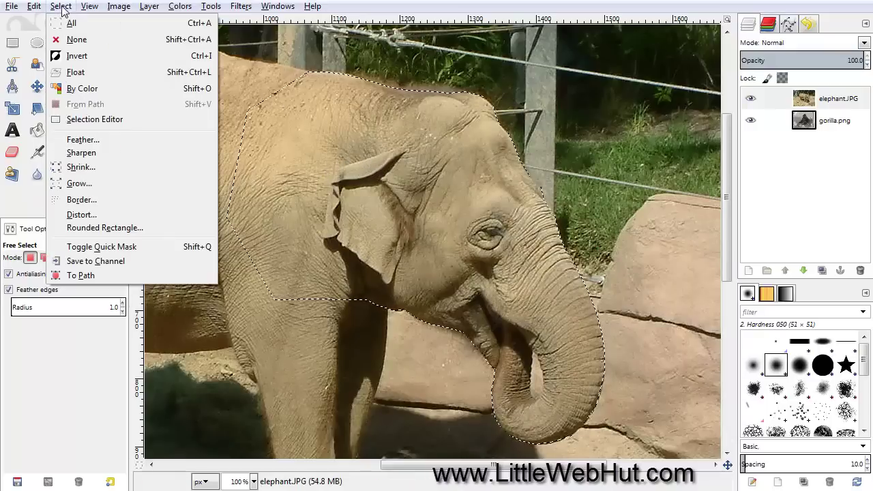
{"action": "left_click", "coordinate": [86, 59]}
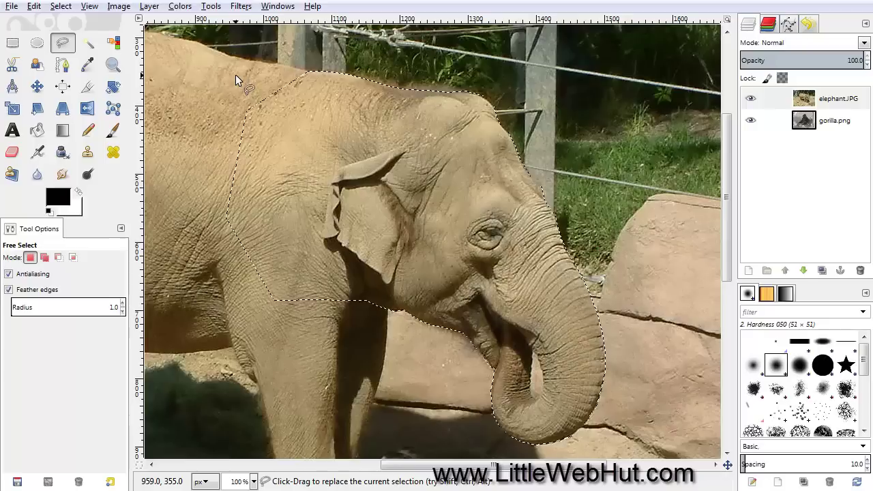
{"action": "key", "text": "ctrl+i"}
{"action": "key", "text": "Delete"}
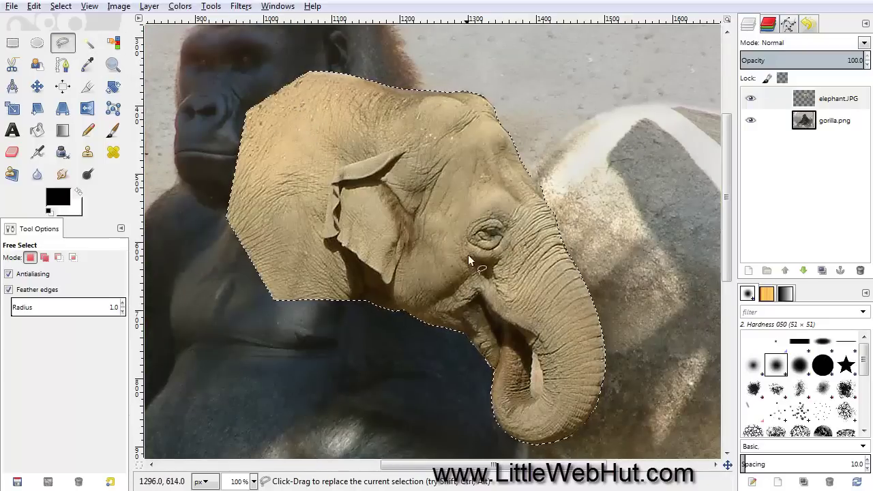
- Cut out the narrow background gap inside the elephant's curled trunk and clear the selection
{"action": "left_click", "coordinate": [532, 351]}
{"action": "left_click", "coordinate": [540, 364]}
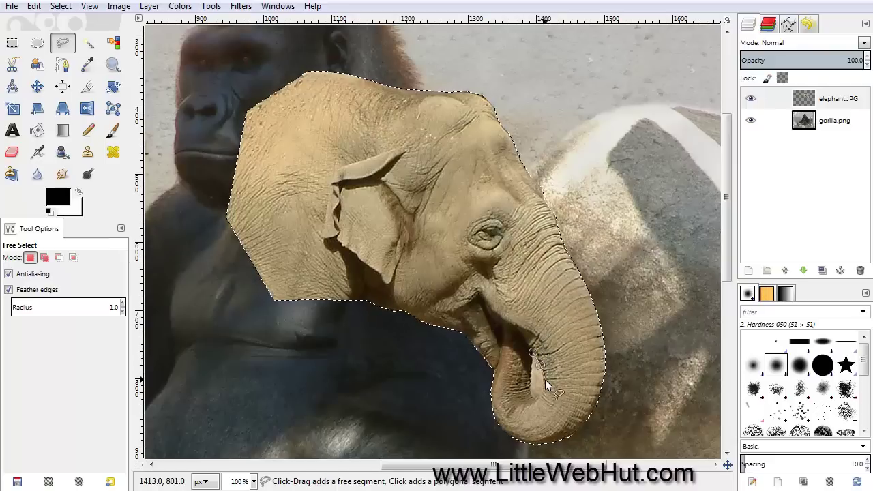
{"action": "left_click", "coordinate": [543, 381]}
{"action": "left_click", "coordinate": [539, 395]}
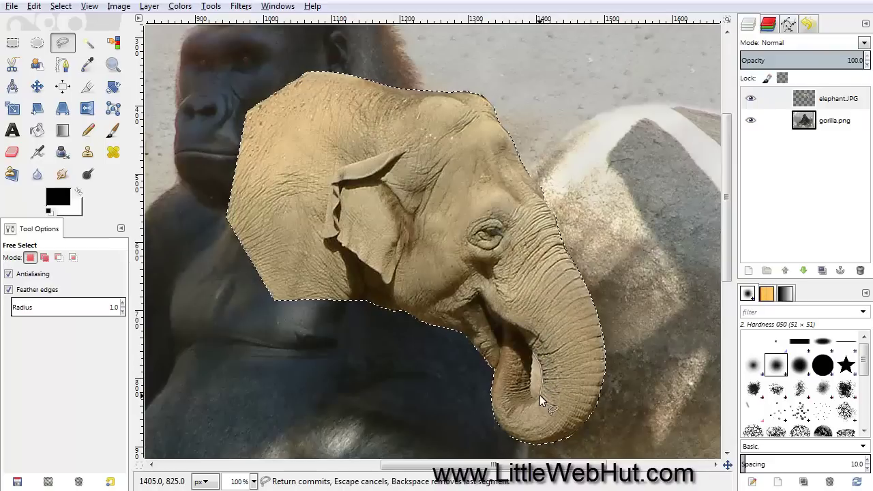
{"action": "left_click", "coordinate": [532, 396]}
{"action": "left_click", "coordinate": [529, 379]}
{"action": "left_click", "coordinate": [531, 368]}
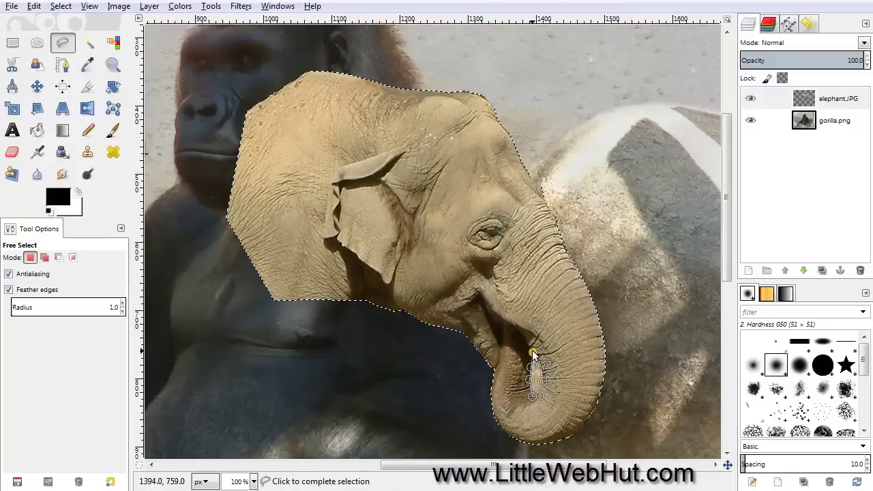
{"action": "left_click", "coordinate": [533, 353]}
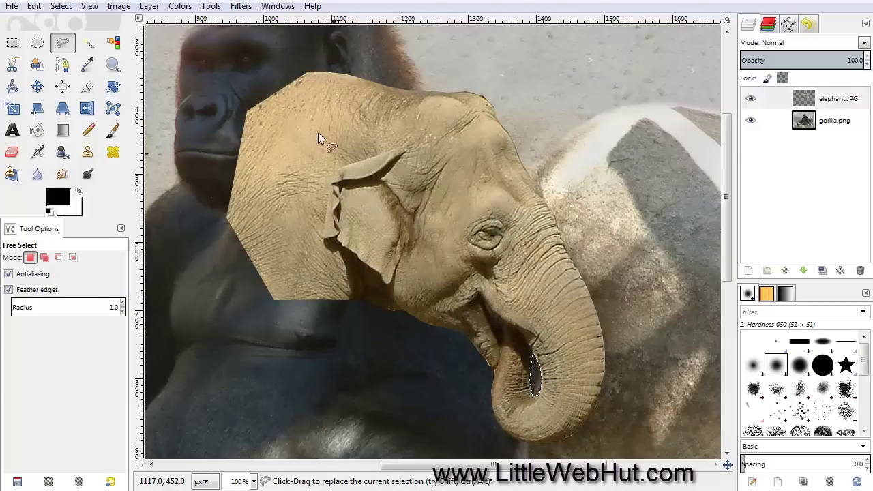
{"action": "left_click", "coordinate": [60, 6]}
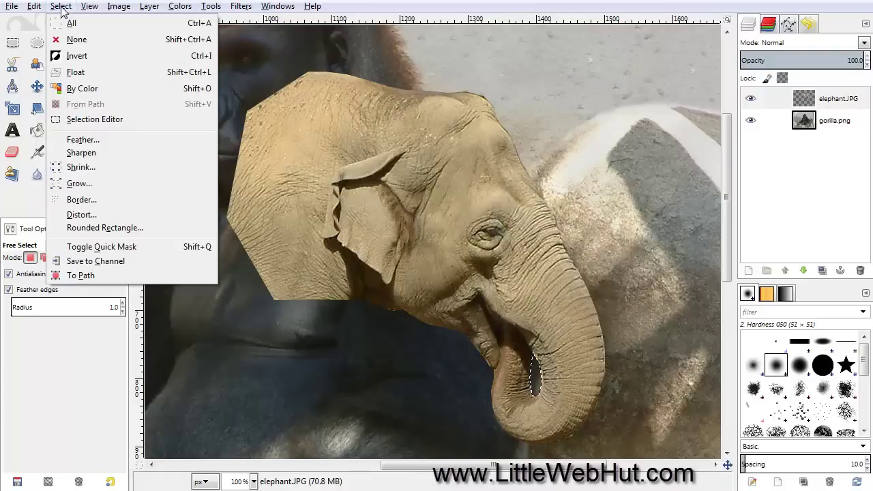
{"action": "left_click", "coordinate": [77, 41]}
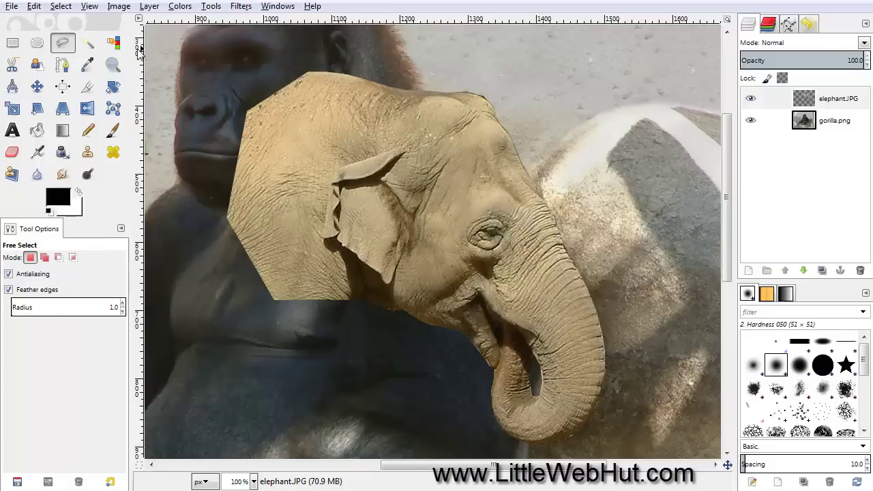
- Flip the elephant head layer horizontally
{"action": "left_click", "coordinate": [90, 8]}
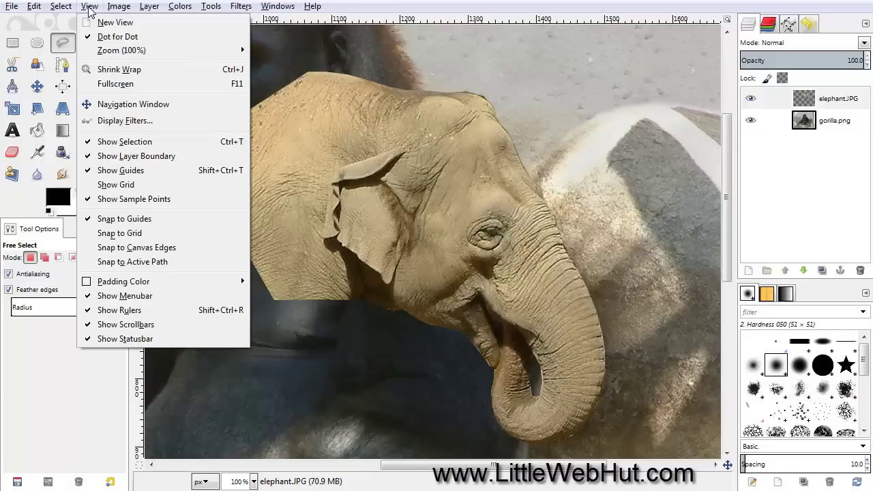
{"action": "mouse_move", "coordinate": [111, 54]}
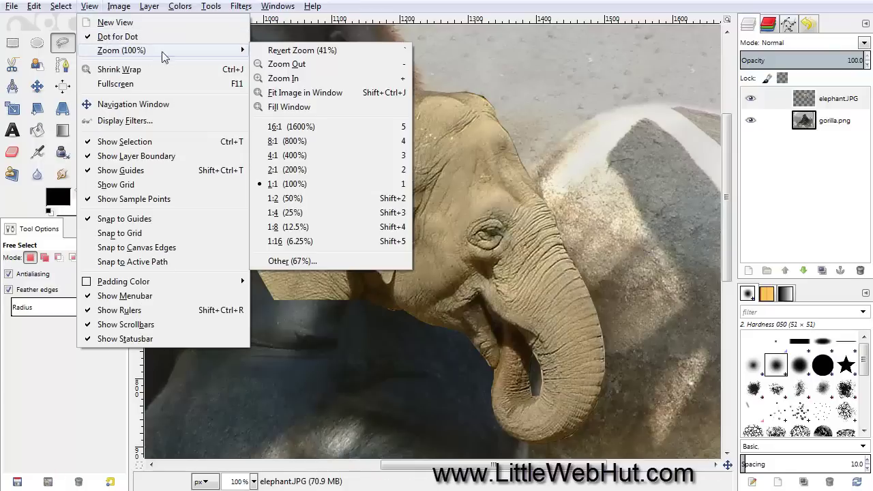
{"action": "left_click", "coordinate": [334, 97]}
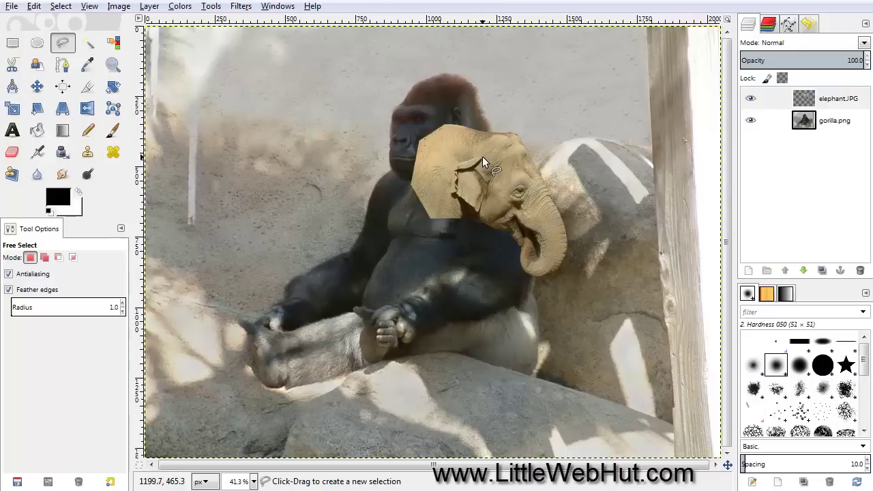
{"action": "left_click", "coordinate": [89, 110]}
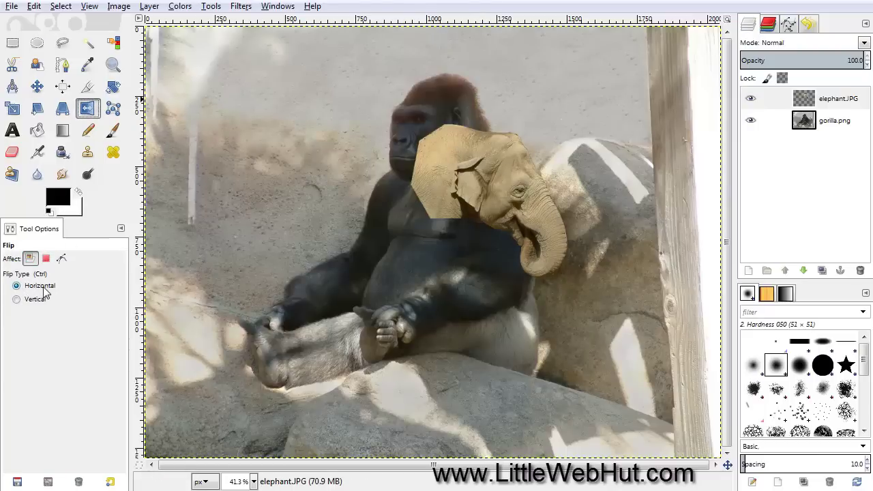
{"action": "left_click", "coordinate": [475, 170]}
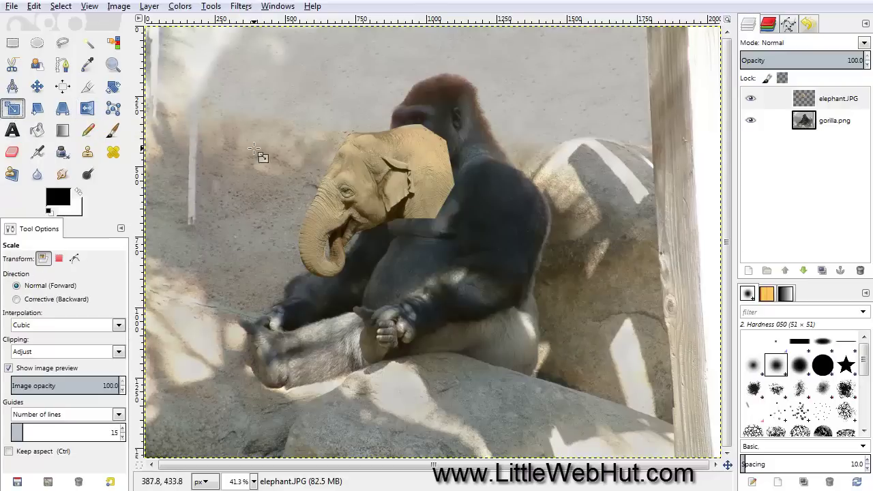
- Scale the elephant head layer proportionally to a width of 2662 px, keeping width and height linked
{"action": "left_click", "coordinate": [394, 181]}
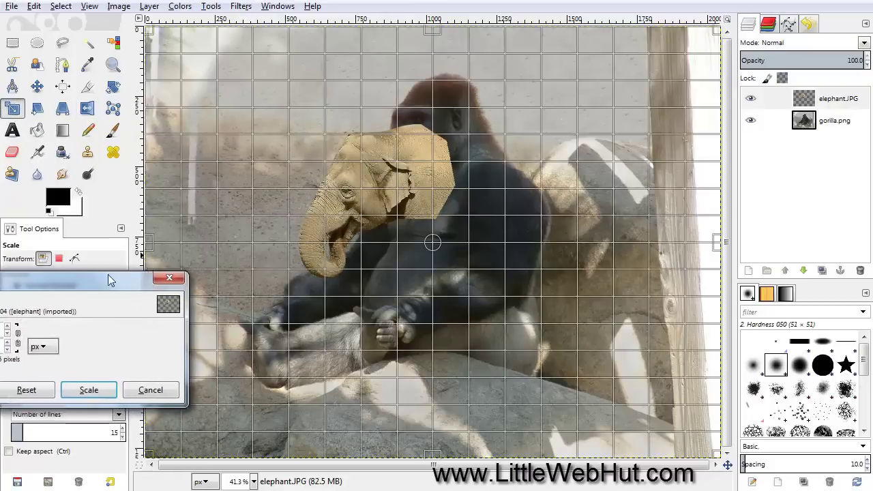
{"action": "left_click_drag", "start_coordinate": [95, 283], "coordinate": [210, 255]}
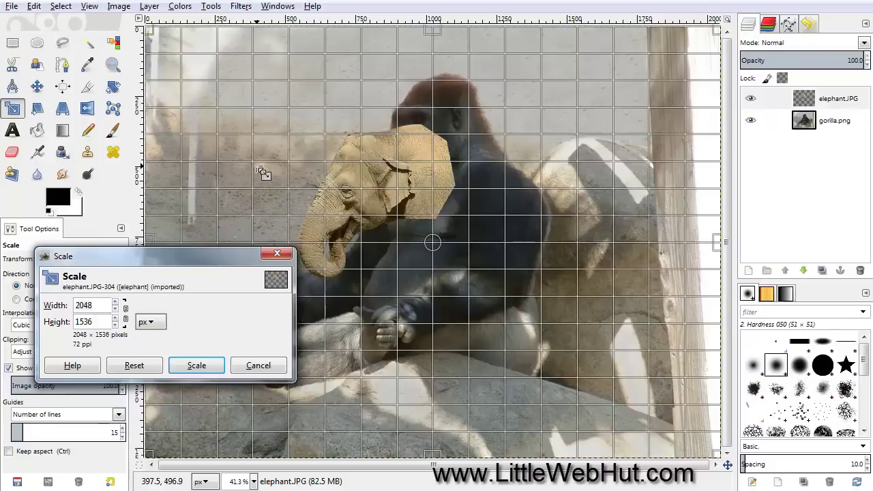
{"action": "left_click", "coordinate": [126, 312]}
{"action": "left_click", "coordinate": [126, 315]}
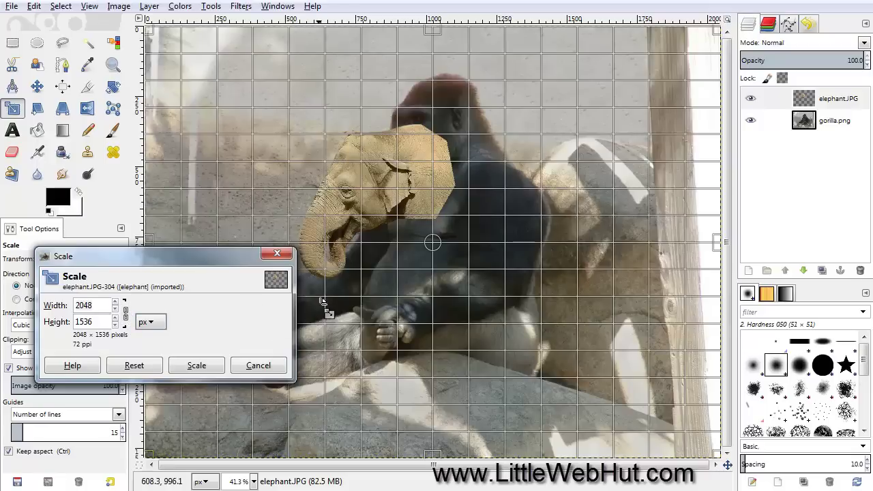
{"action": "left_click", "coordinate": [461, 271]}
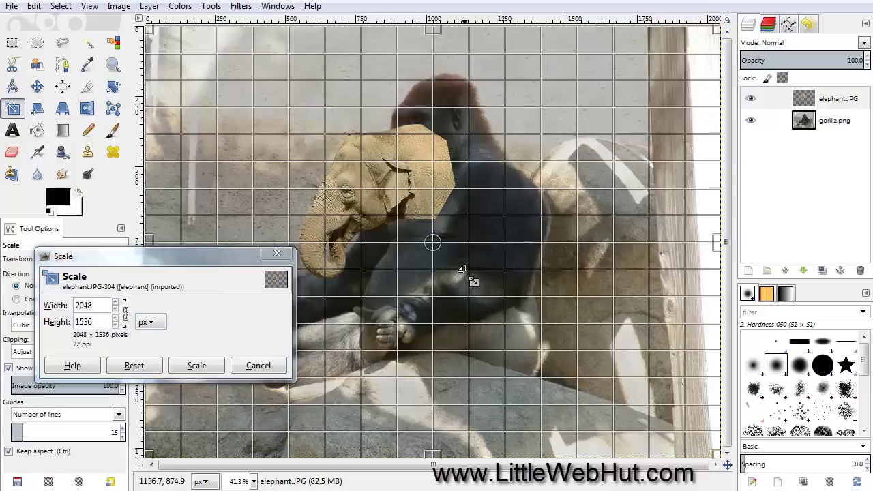
{"action": "left_click_drag", "start_coordinate": [461, 271], "coordinate": [577, 372]}
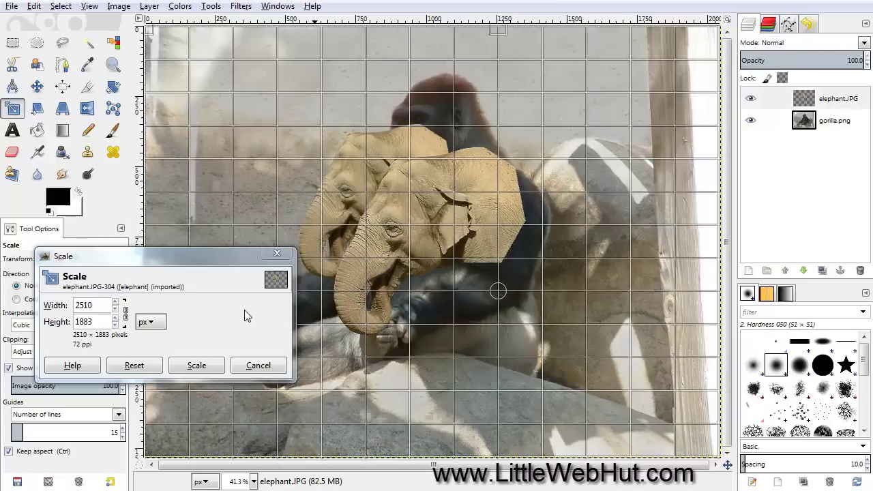
{"action": "double_click", "coordinate": [84, 305]}
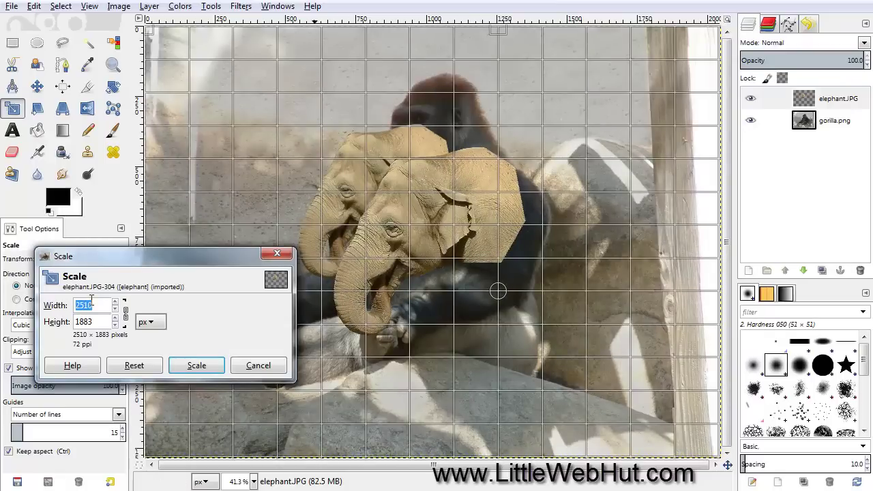
{"action": "type", "text": "2662"}
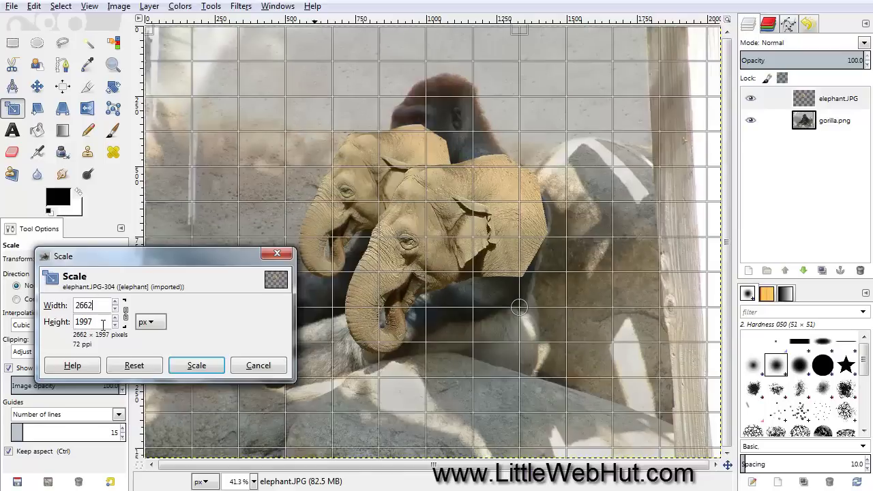
{"action": "left_click", "coordinate": [196, 366]}
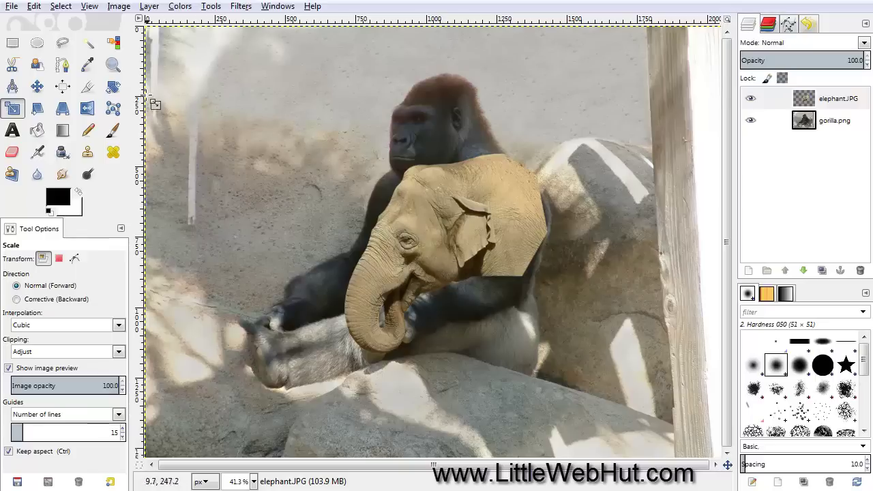
- Rotate the elephant head layer by 30 degrees so that the trunk lifts upward
{"action": "left_click", "coordinate": [114, 88]}
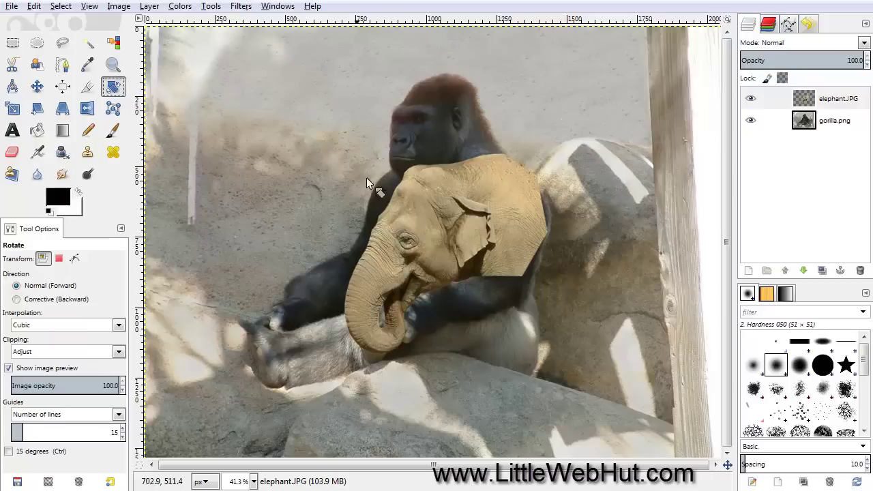
{"action": "left_click", "coordinate": [450, 207]}
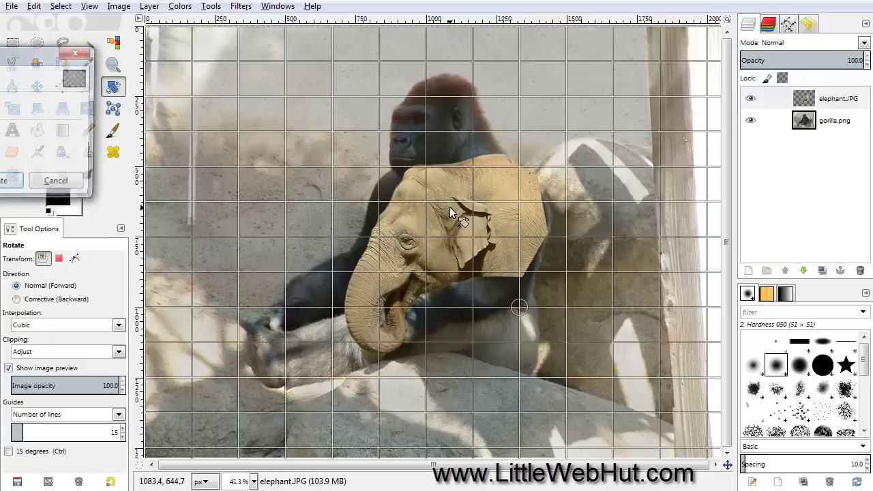
{"action": "left_click_drag", "start_coordinate": [19, 63], "coordinate": [217, 153]}
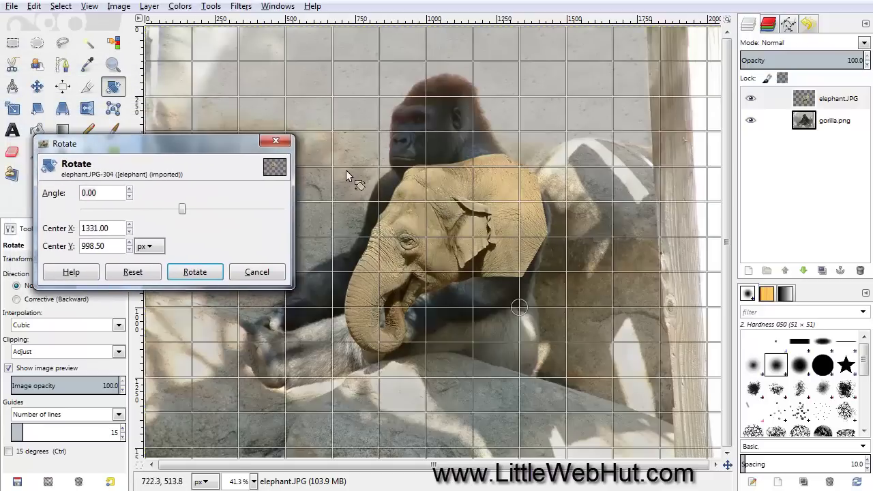
{"action": "left_click_drag", "start_coordinate": [408, 198], "coordinate": [465, 178]}
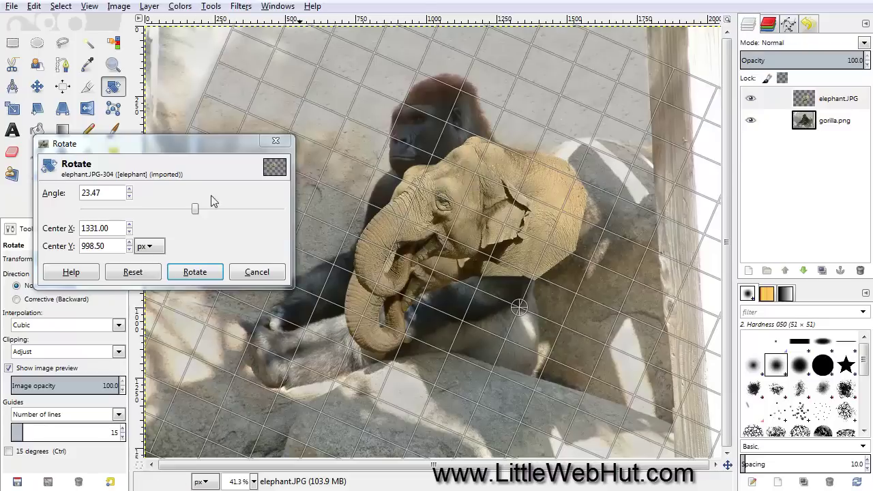
{"action": "triple_click", "coordinate": [113, 193]}
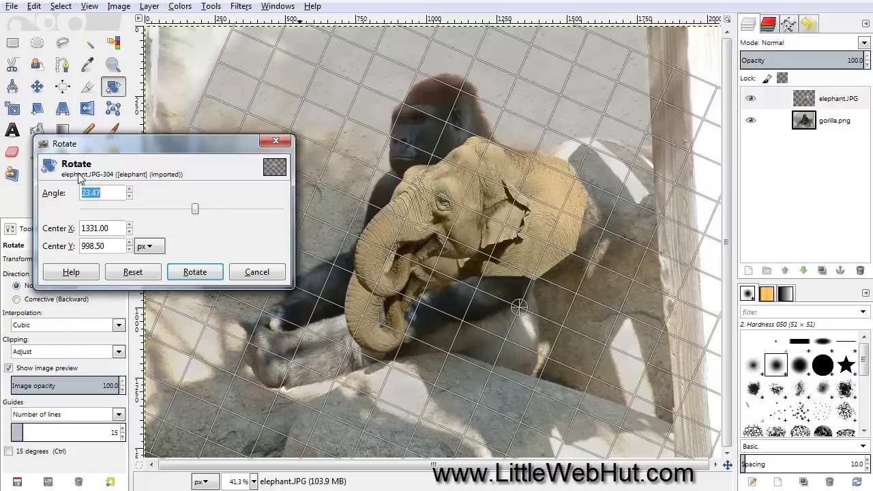
{"action": "type", "text": "30"}
{"action": "key", "text": "Tab"}
{"action": "left_click", "coordinate": [196, 272]}
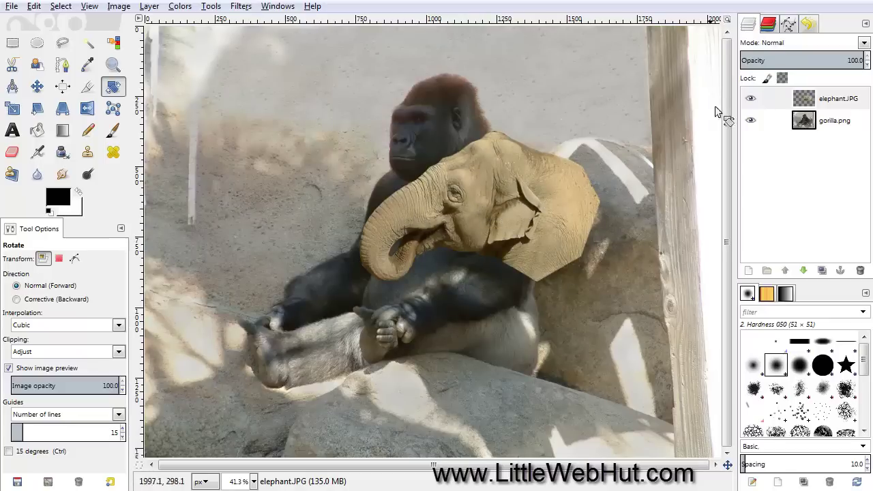
- Lower the elephant layer's opacity to about 59 and move the elephant head over the gorilla's head
{"action": "mouse_move", "coordinate": [826, 60]}
{"action": "left_mouse_down"}
{"action": "mouse_move", "coordinate": [835, 60]}
{"action": "mouse_move", "coordinate": [812, 60]}
{"action": "left_mouse_up"}
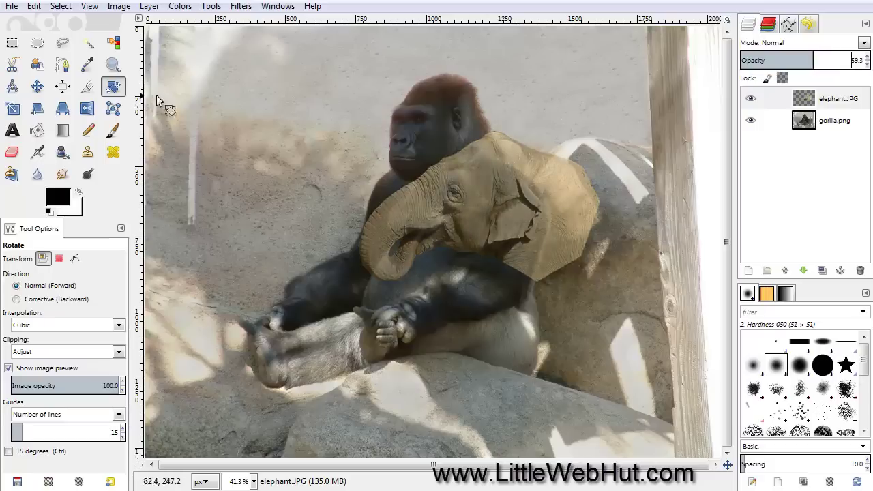
{"action": "left_click", "coordinate": [37, 86]}
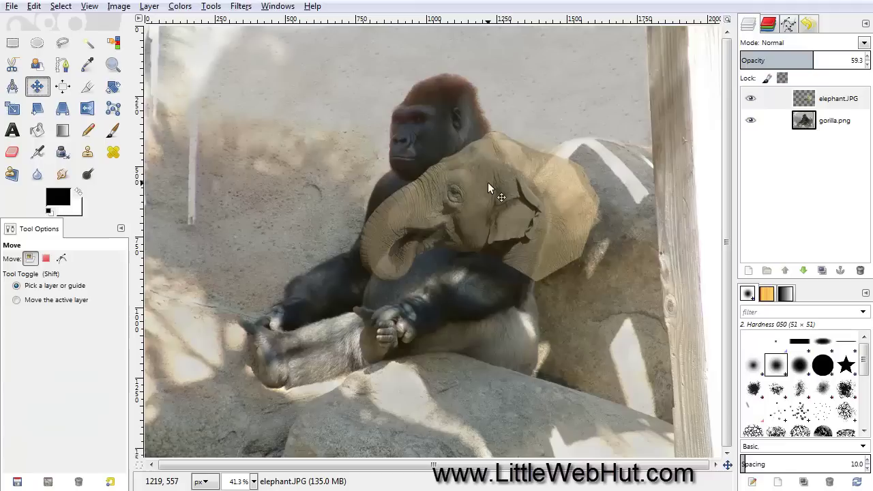
{"action": "left_click_drag", "start_coordinate": [487, 182], "coordinate": [424, 112]}
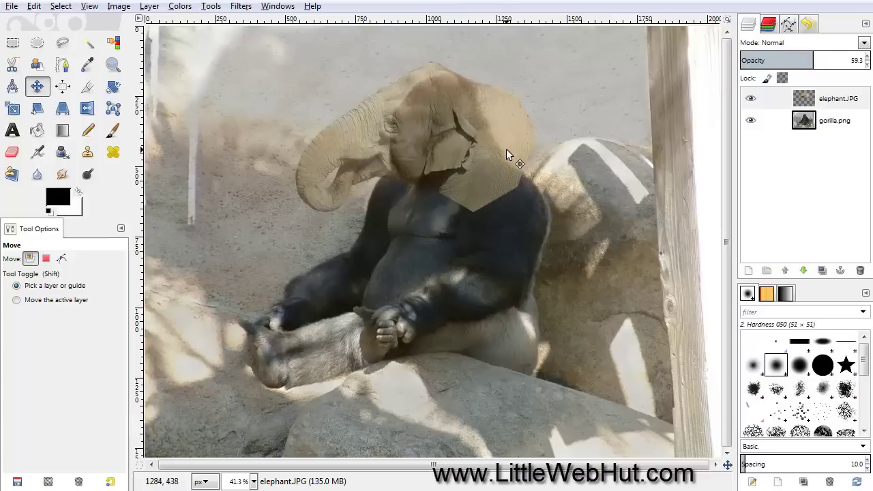
- Erase the excess elephant skin behind the neck with the Hardness 075 brush at size 51.79, and restore the layer's opacity to 100
{"action": "left_click", "coordinate": [13, 152]}
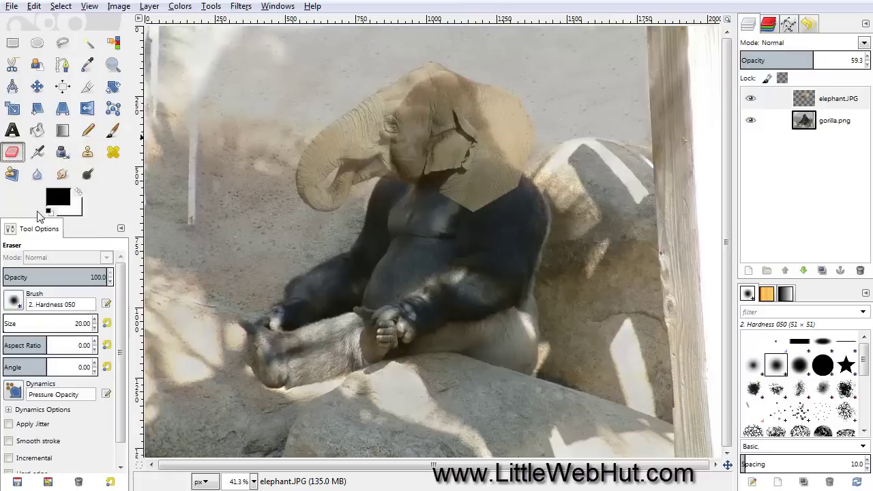
{"action": "left_click", "coordinate": [15, 304]}
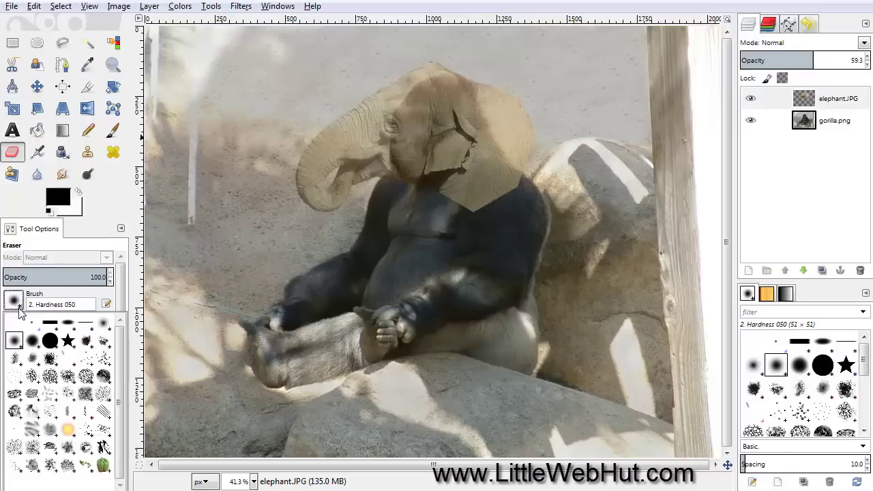
{"action": "left_click", "coordinate": [32, 345]}
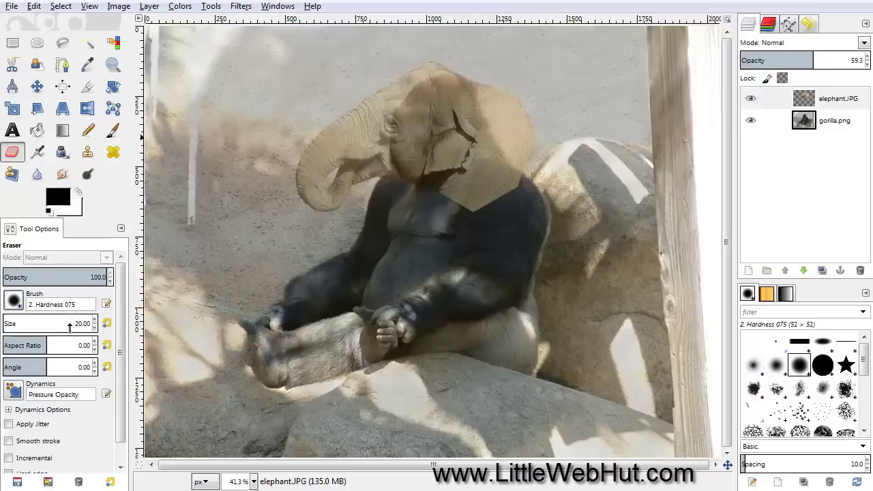
{"action": "left_click", "coordinate": [8, 323]}
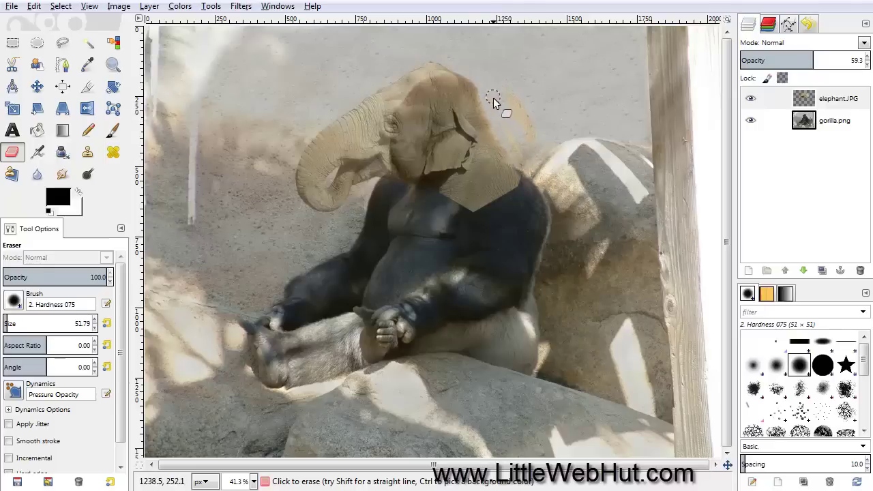
{"action": "mouse_move", "coordinate": [539, 152]}
{"action": "left_mouse_down"}
{"action": "mouse_move", "coordinate": [527, 118]}
{"action": "mouse_move", "coordinate": [506, 96]}
{"action": "left_mouse_up"}
{"action": "left_click_drag", "start_coordinate": [812, 59], "coordinate": [868, 59]}
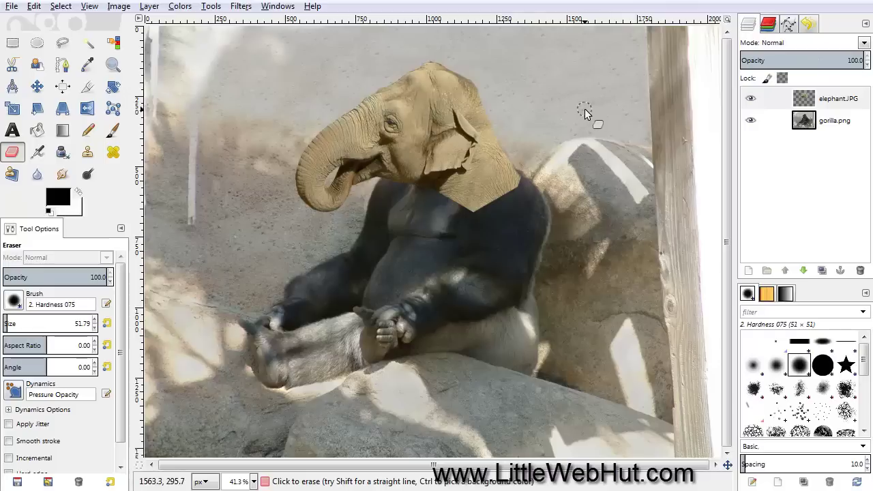
- Colorize the elephant head with hue 32, saturation 4 and lightness -41 to match the gorilla's dark fur
{"action": "left_click", "coordinate": [183, 7]}
{"action": "left_click", "coordinate": [193, 54]}
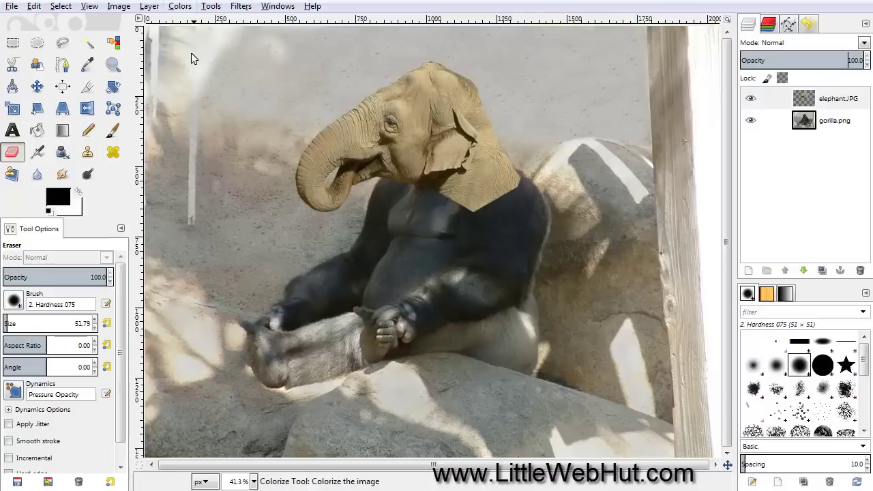
{"action": "left_click_drag", "start_coordinate": [143, 144], "coordinate": [206, 231]}
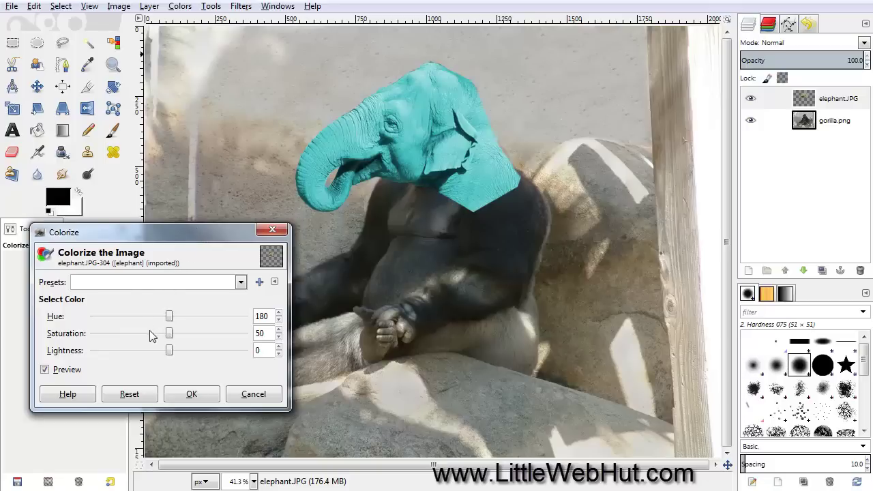
{"action": "left_click_drag", "start_coordinate": [169, 332], "coordinate": [101, 339]}
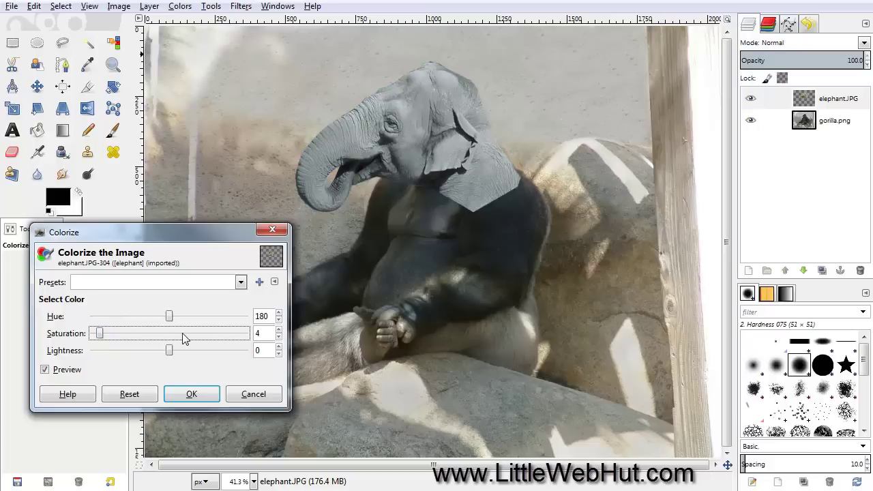
{"action": "left_click_drag", "start_coordinate": [169, 317], "coordinate": [108, 321]}
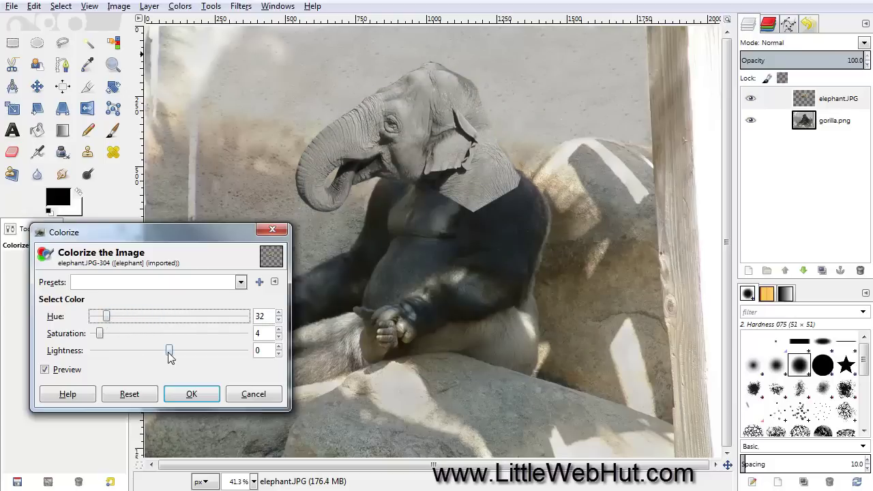
{"action": "left_click_drag", "start_coordinate": [170, 351], "coordinate": [142, 356]}
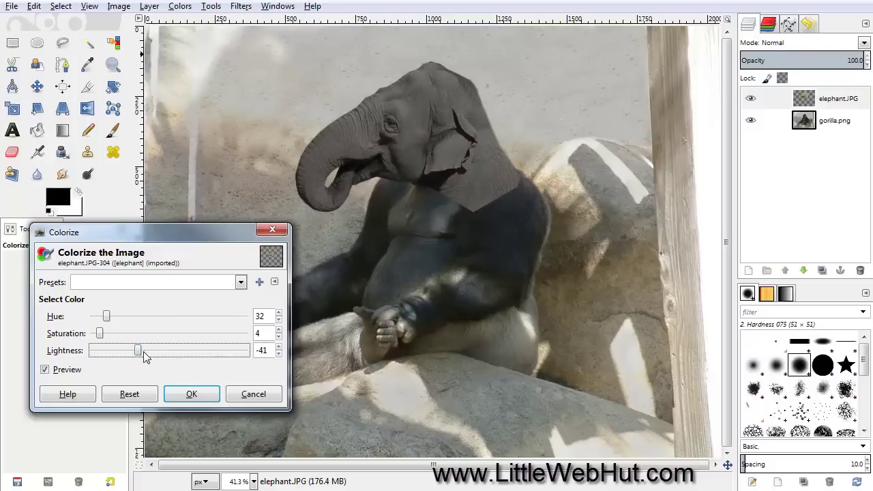
{"action": "left_click", "coordinate": [188, 396]}
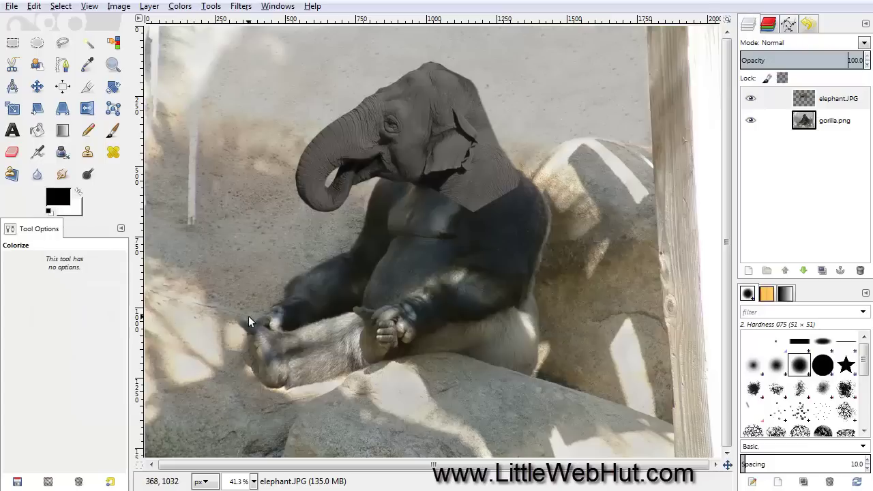
- Erase the pointed lower edge of the elephant's neck with a brush size of 100.90, blending it into the gorilla's shoulder
{"action": "left_click", "coordinate": [12, 155]}
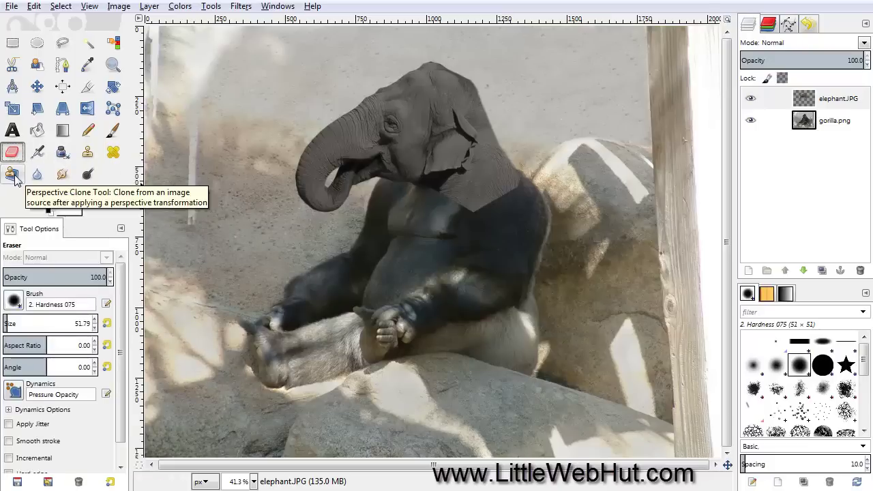
{"action": "left_click_drag", "start_coordinate": [7, 323], "coordinate": [12, 322]}
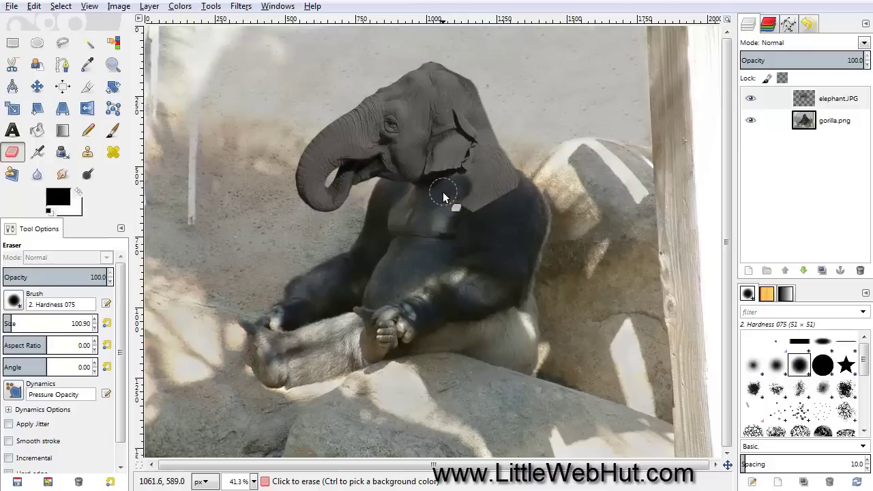
{"action": "mouse_move", "coordinate": [460, 184]}
{"action": "left_mouse_down"}
{"action": "mouse_move", "coordinate": [478, 185]}
{"action": "mouse_move", "coordinate": [479, 204]}
{"action": "mouse_move", "coordinate": [513, 182]}
{"action": "mouse_move", "coordinate": [487, 182]}
{"action": "left_mouse_up"}
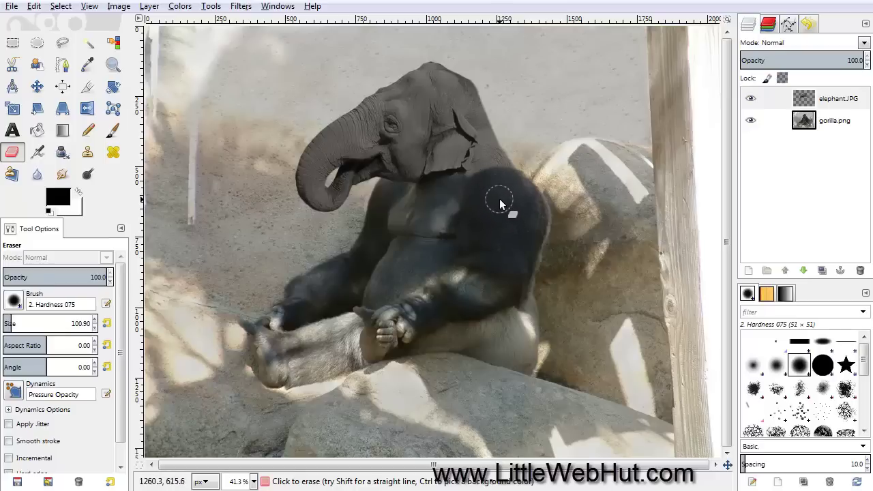
- Set the Clone tool's source on the gorilla layer's dark shoulder fur, make the elephant layer active, and lower the tool's opacity to 30.1
{"action": "left_click", "coordinate": [86, 154]}
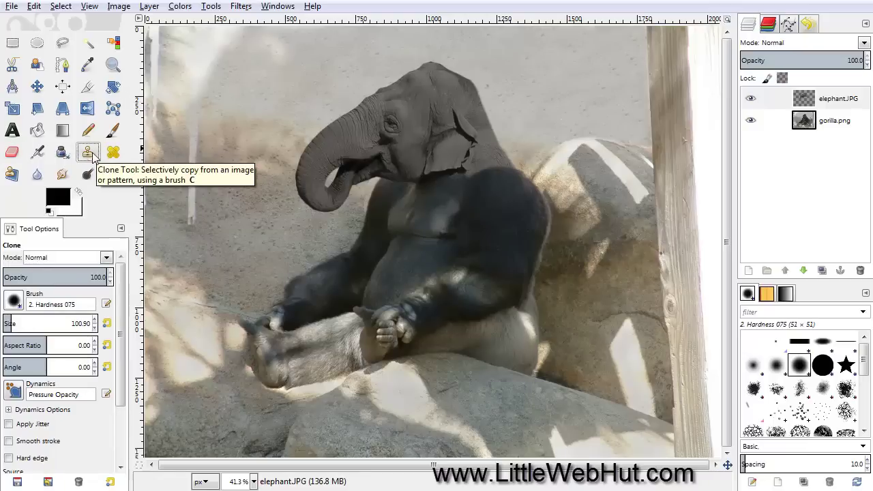
{"action": "left_click", "coordinate": [786, 123]}
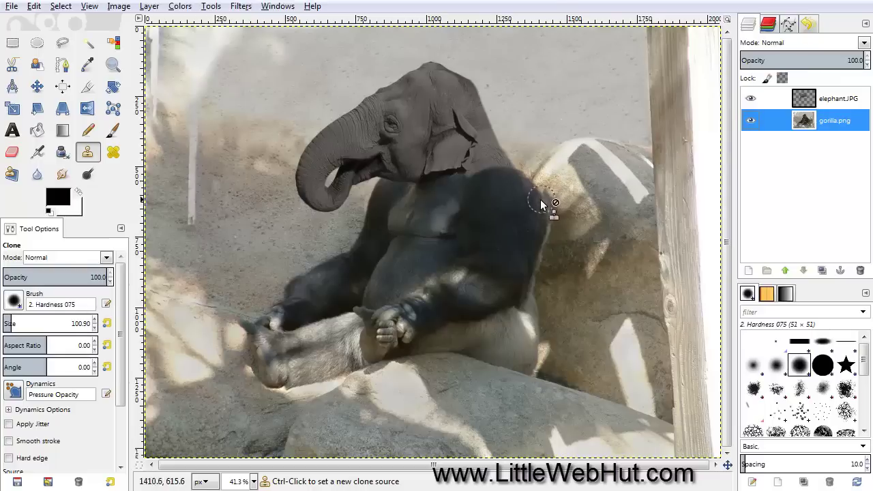
{"action": "left_click", "coordinate": [602, 165], "text": "ctrl"}
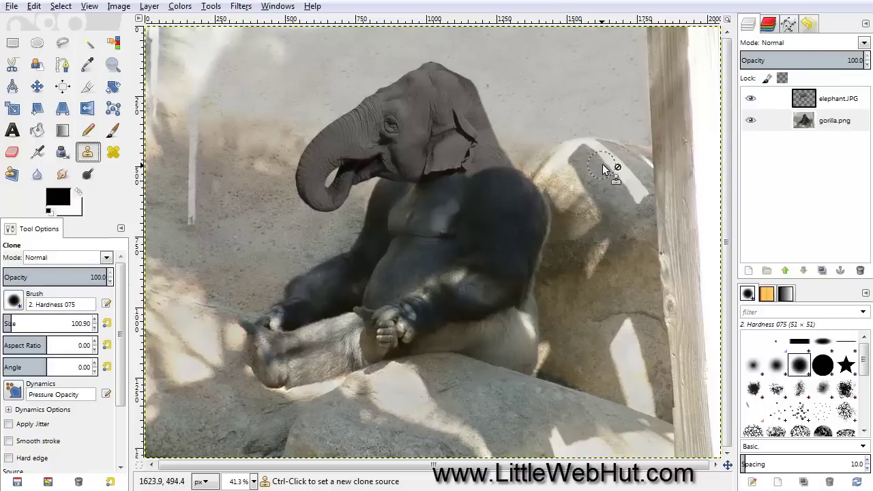
{"action": "left_click", "coordinate": [503, 212], "text": "ctrl"}
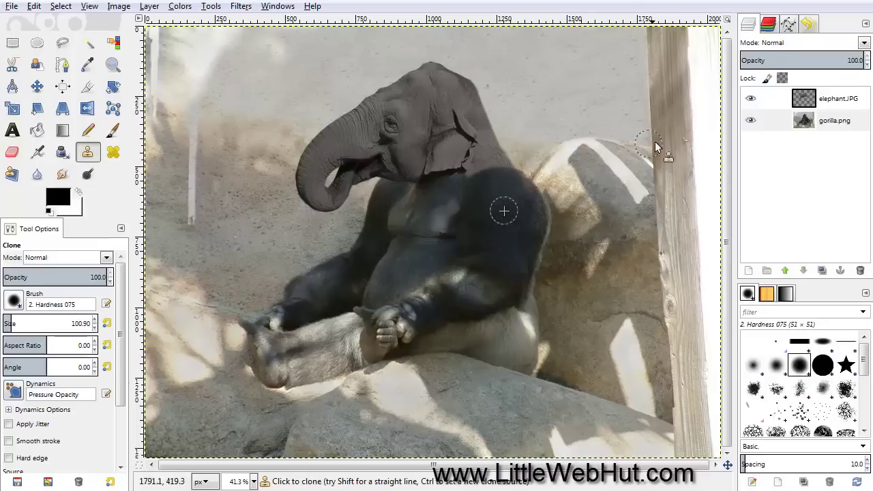
{"action": "left_click", "coordinate": [786, 102]}
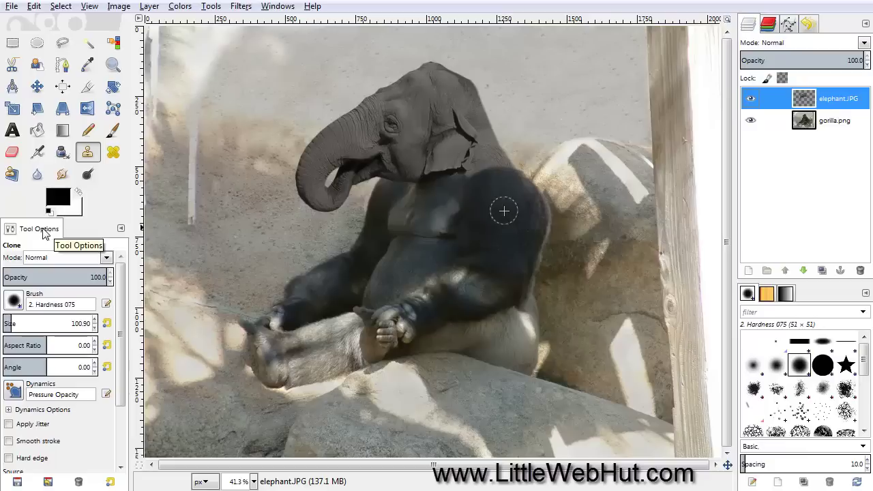
{"action": "left_click", "coordinate": [81, 275]}
{"action": "left_click_drag", "start_coordinate": [80, 274], "coordinate": [34, 276]}
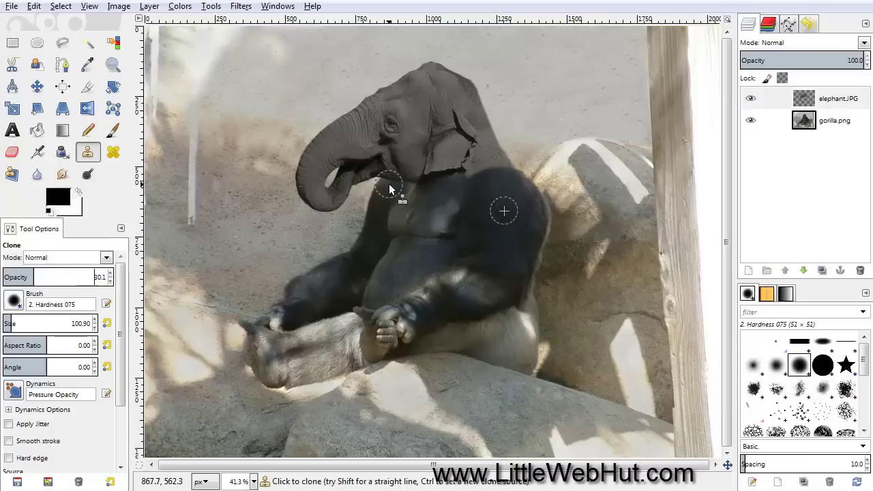
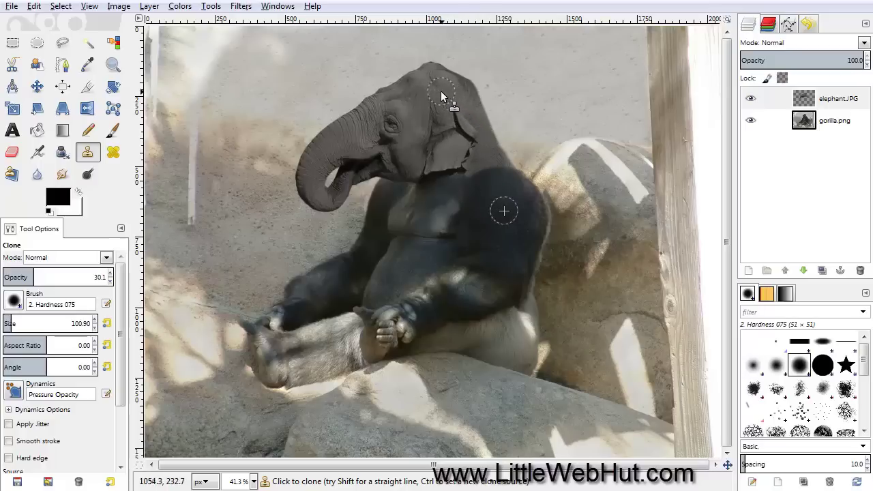
- Clone the dark shoulder fur over the elephant's crown, neck, ear and cheek
{"action": "mouse_move", "coordinate": [429, 87]}
{"action": "left_mouse_down"}
{"action": "mouse_move", "coordinate": [444, 89]}
{"action": "mouse_move", "coordinate": [421, 86]}
{"action": "mouse_move", "coordinate": [443, 89]}
{"action": "mouse_move", "coordinate": [425, 97]}
{"action": "mouse_move", "coordinate": [439, 92]}
{"action": "mouse_move", "coordinate": [434, 98]}
{"action": "mouse_move", "coordinate": [437, 85]}
{"action": "mouse_move", "coordinate": [416, 90]}
{"action": "mouse_move", "coordinate": [445, 89]}
{"action": "mouse_move", "coordinate": [461, 99]}
{"action": "mouse_move", "coordinate": [457, 90]}
{"action": "left_mouse_up"}
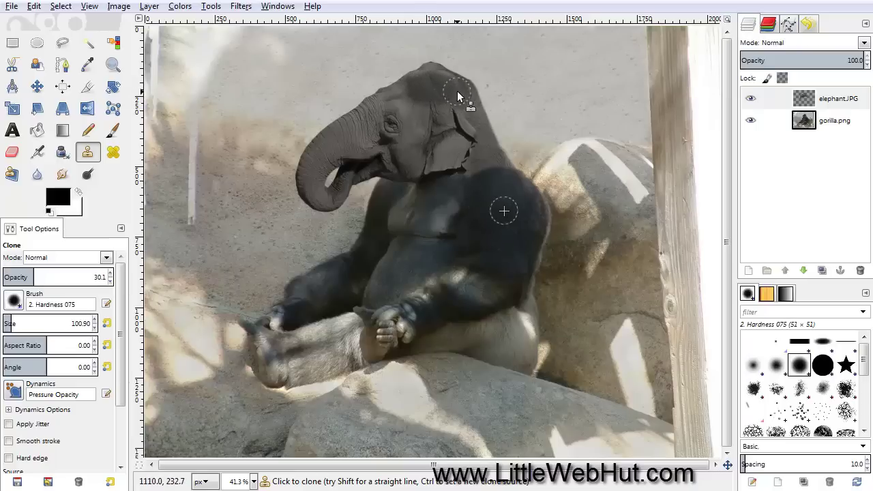
{"action": "mouse_move", "coordinate": [481, 160]}
{"action": "left_mouse_down"}
{"action": "mouse_move", "coordinate": [498, 166]}
{"action": "mouse_move", "coordinate": [477, 165]}
{"action": "mouse_move", "coordinate": [484, 152]}
{"action": "mouse_move", "coordinate": [476, 171]}
{"action": "mouse_move", "coordinate": [494, 163]}
{"action": "mouse_move", "coordinate": [475, 114]}
{"action": "mouse_move", "coordinate": [483, 142]}
{"action": "mouse_move", "coordinate": [468, 108]}
{"action": "mouse_move", "coordinate": [443, 113]}
{"action": "left_mouse_up"}
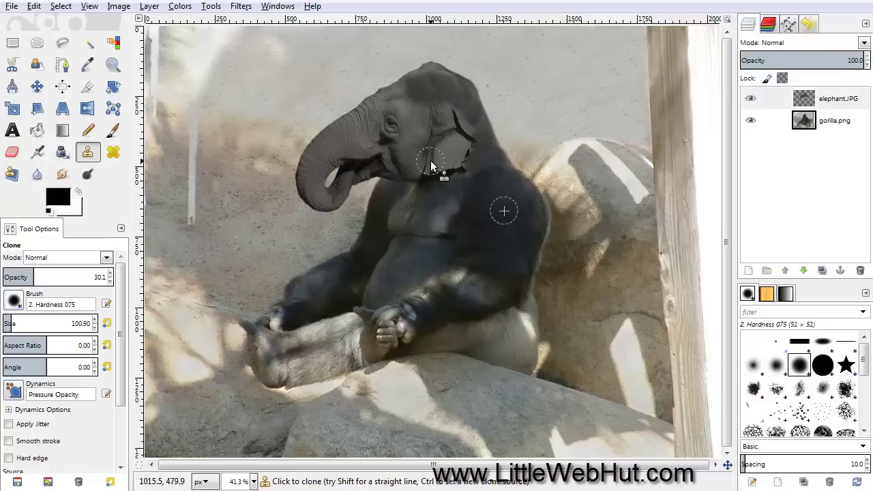
{"action": "mouse_move", "coordinate": [431, 160]}
{"action": "left_mouse_down"}
{"action": "mouse_move", "coordinate": [452, 160]}
{"action": "mouse_move", "coordinate": [445, 109]}
{"action": "mouse_move", "coordinate": [444, 125]}
{"action": "mouse_move", "coordinate": [443, 117]}
{"action": "left_mouse_up"}
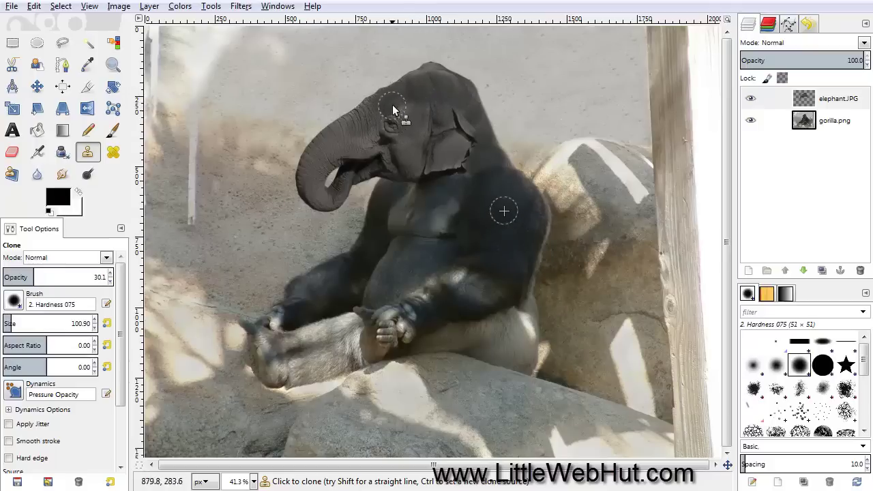
{"action": "mouse_move", "coordinate": [420, 116]}
{"action": "left_mouse_down"}
{"action": "mouse_move", "coordinate": [414, 146]}
{"action": "mouse_move", "coordinate": [440, 113]}
{"action": "left_mouse_up"}
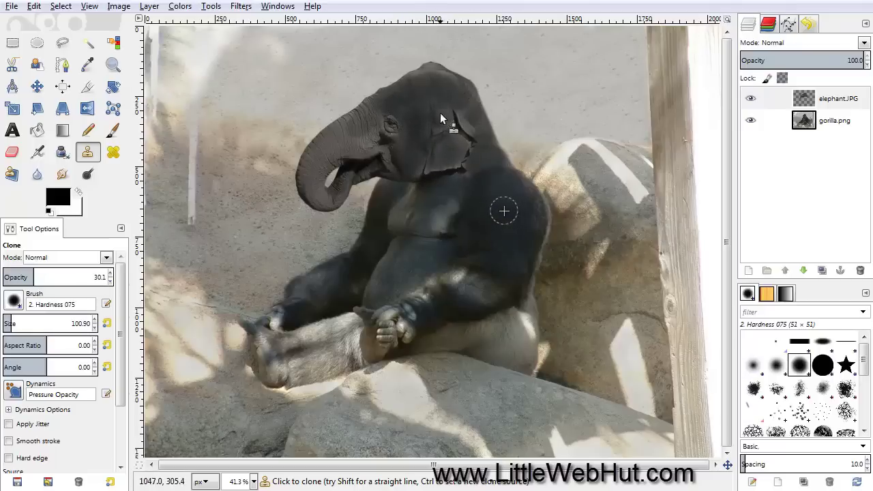
{"action": "left_click_drag", "start_coordinate": [459, 144], "coordinate": [419, 158]}
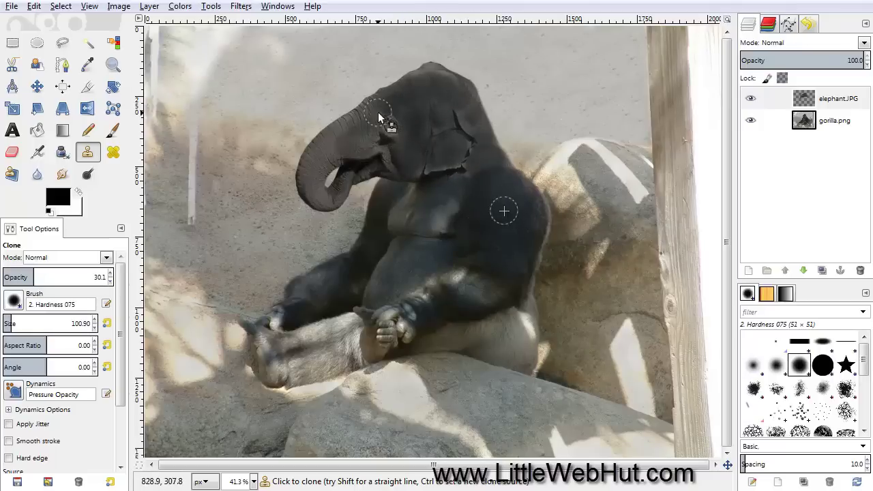
- Clone the dark fur over the elephant's forehead and trunk, using brush size 51.79 for the inner trunk near the mouth
{"action": "mouse_move", "coordinate": [385, 108]}
{"action": "left_mouse_down"}
{"action": "mouse_move", "coordinate": [337, 140]}
{"action": "mouse_move", "coordinate": [368, 133]}
{"action": "mouse_move", "coordinate": [358, 141]}
{"action": "mouse_move", "coordinate": [361, 125]}
{"action": "mouse_move", "coordinate": [330, 142]}
{"action": "mouse_move", "coordinate": [334, 136]}
{"action": "mouse_move", "coordinate": [317, 162]}
{"action": "left_mouse_up"}
{"action": "mouse_move", "coordinate": [426, 86]}
{"action": "left_mouse_down"}
{"action": "mouse_move", "coordinate": [449, 87]}
{"action": "mouse_move", "coordinate": [434, 115]}
{"action": "mouse_move", "coordinate": [403, 123]}
{"action": "left_mouse_up"}
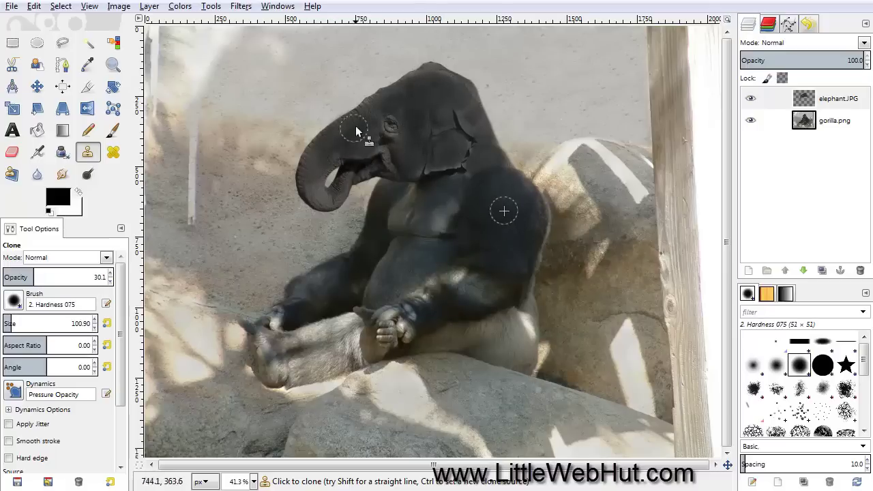
{"action": "mouse_move", "coordinate": [331, 146]}
{"action": "left_mouse_down"}
{"action": "mouse_move", "coordinate": [307, 187]}
{"action": "mouse_move", "coordinate": [323, 151]}
{"action": "mouse_move", "coordinate": [312, 189]}
{"action": "mouse_move", "coordinate": [350, 130]}
{"action": "mouse_move", "coordinate": [337, 152]}
{"action": "mouse_move", "coordinate": [325, 153]}
{"action": "mouse_move", "coordinate": [393, 167]}
{"action": "mouse_move", "coordinate": [369, 163]}
{"action": "mouse_move", "coordinate": [387, 152]}
{"action": "mouse_move", "coordinate": [356, 145]}
{"action": "left_mouse_up"}
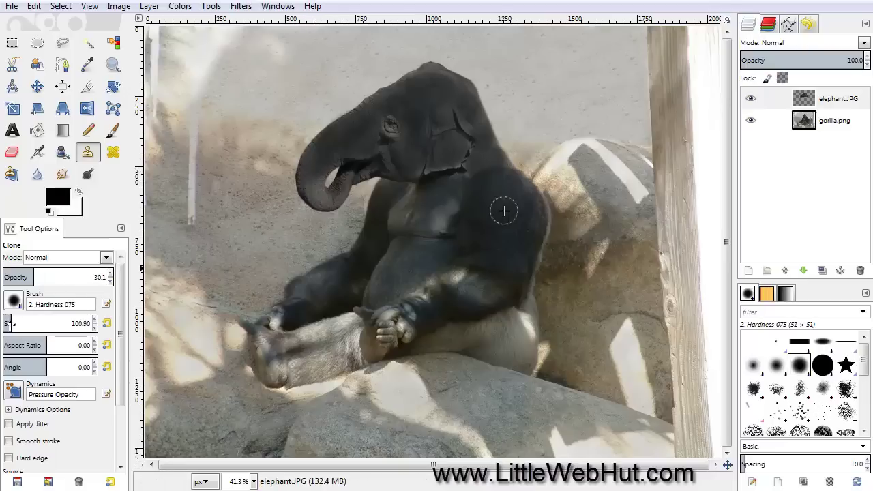
{"action": "left_click_drag", "start_coordinate": [8, 323], "coordinate": [5, 323]}
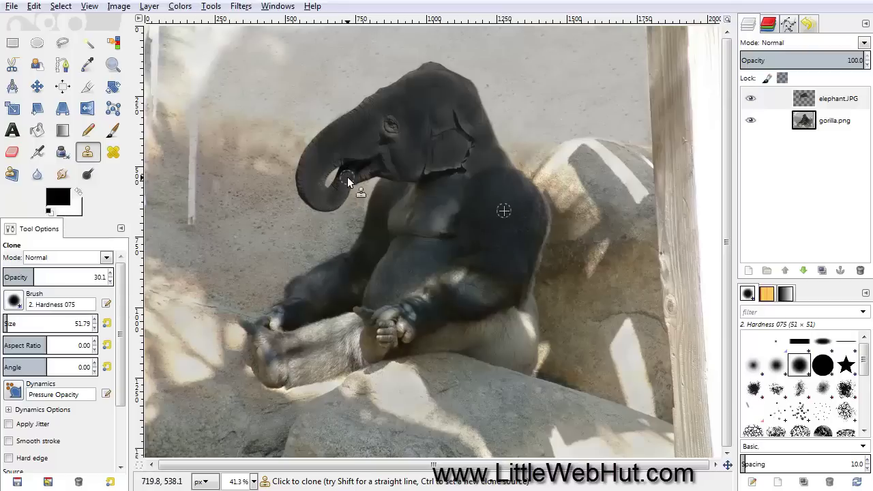
{"action": "left_click_drag", "start_coordinate": [347, 176], "coordinate": [335, 176]}
- Set a new clone source on the gorilla layer's lighter thigh fur and make the elephant layer active again
{"action": "left_click", "coordinate": [784, 128]}
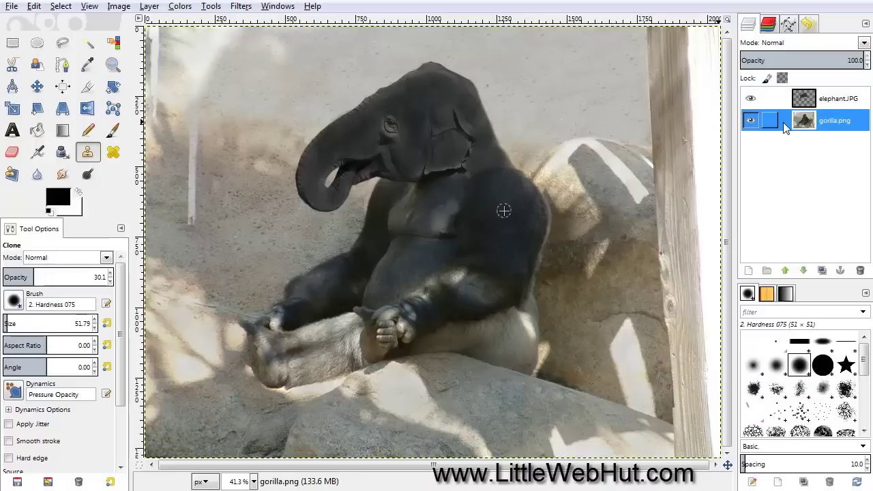
{"action": "key", "text": "ctrl"}
{"action": "left_click", "coordinate": [498, 338], "text": "ctrl"}
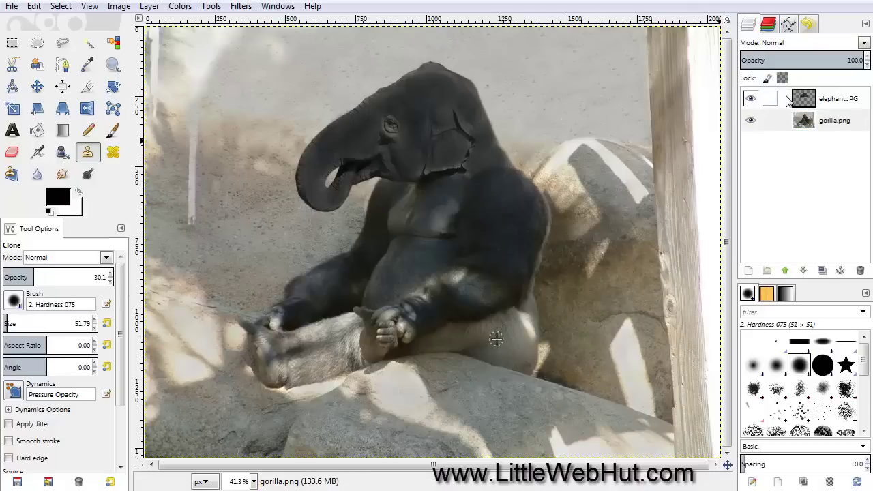
{"action": "left_click", "coordinate": [789, 100]}
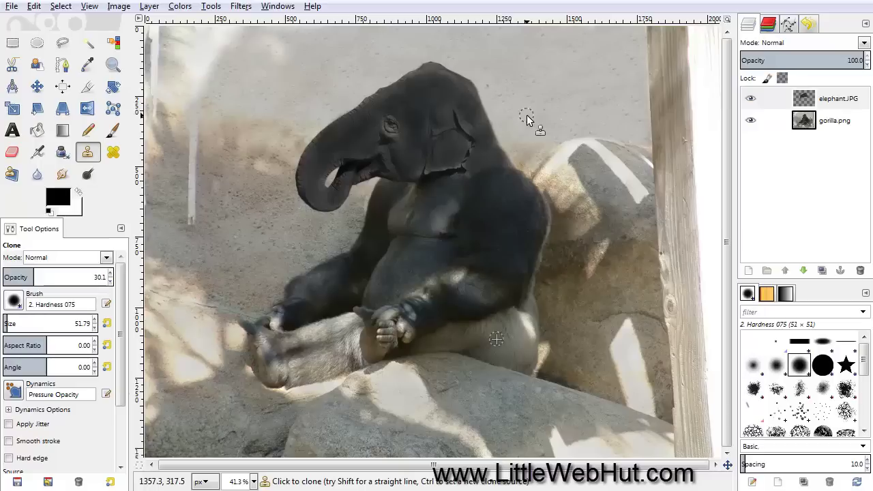
- Clone the lighter thigh fur in soft strokes over the elephant's ear, jaw, upper trunk and cheek
{"action": "left_click", "coordinate": [473, 145]}
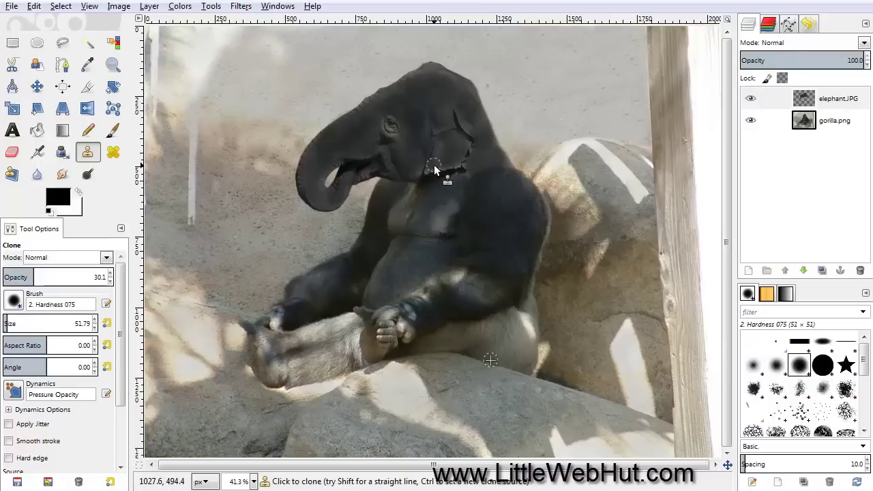
{"action": "mouse_move", "coordinate": [450, 159]}
{"action": "left_mouse_down"}
{"action": "mouse_move", "coordinate": [454, 137]}
{"action": "mouse_move", "coordinate": [460, 148]}
{"action": "mouse_move", "coordinate": [438, 166]}
{"action": "mouse_move", "coordinate": [436, 148]}
{"action": "mouse_move", "coordinate": [451, 135]}
{"action": "mouse_move", "coordinate": [437, 162]}
{"action": "mouse_move", "coordinate": [439, 112]}
{"action": "mouse_move", "coordinate": [439, 126]}
{"action": "mouse_move", "coordinate": [449, 124]}
{"action": "mouse_move", "coordinate": [447, 112]}
{"action": "mouse_move", "coordinate": [438, 124]}
{"action": "mouse_move", "coordinate": [444, 115]}
{"action": "mouse_move", "coordinate": [451, 129]}
{"action": "mouse_move", "coordinate": [462, 121]}
{"action": "mouse_move", "coordinate": [476, 136]}
{"action": "mouse_move", "coordinate": [466, 161]}
{"action": "left_mouse_up"}
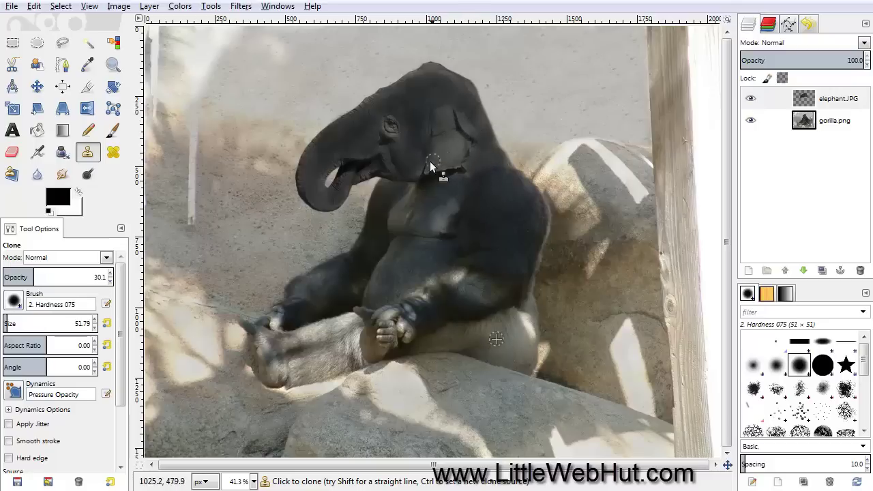
{"action": "left_click_drag", "start_coordinate": [394, 168], "coordinate": [407, 169]}
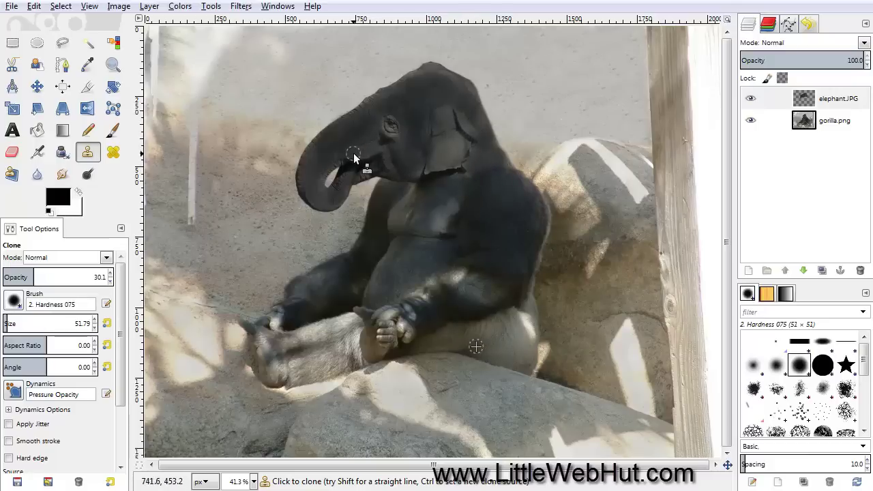
{"action": "mouse_move", "coordinate": [353, 153]}
{"action": "left_mouse_down"}
{"action": "mouse_move", "coordinate": [338, 151]}
{"action": "mouse_move", "coordinate": [371, 144]}
{"action": "mouse_move", "coordinate": [340, 152]}
{"action": "mouse_move", "coordinate": [322, 171]}
{"action": "mouse_move", "coordinate": [317, 183]}
{"action": "mouse_move", "coordinate": [329, 195]}
{"action": "mouse_move", "coordinate": [317, 173]}
{"action": "mouse_move", "coordinate": [330, 158]}
{"action": "mouse_move", "coordinate": [324, 171]}
{"action": "left_mouse_up"}
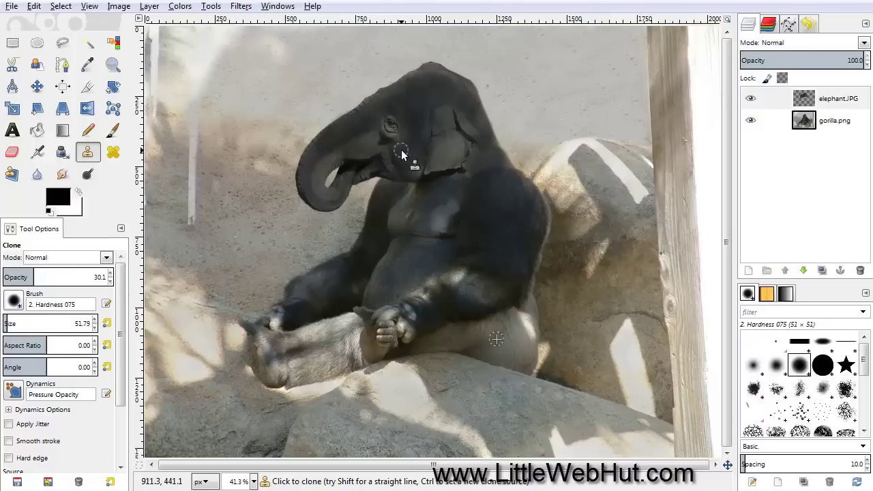
{"action": "mouse_move", "coordinate": [401, 149]}
{"action": "left_mouse_down"}
{"action": "mouse_move", "coordinate": [411, 171]}
{"action": "mouse_move", "coordinate": [399, 153]}
{"action": "mouse_move", "coordinate": [417, 165]}
{"action": "mouse_move", "coordinate": [403, 148]}
{"action": "mouse_move", "coordinate": [415, 158]}
{"action": "left_mouse_up"}
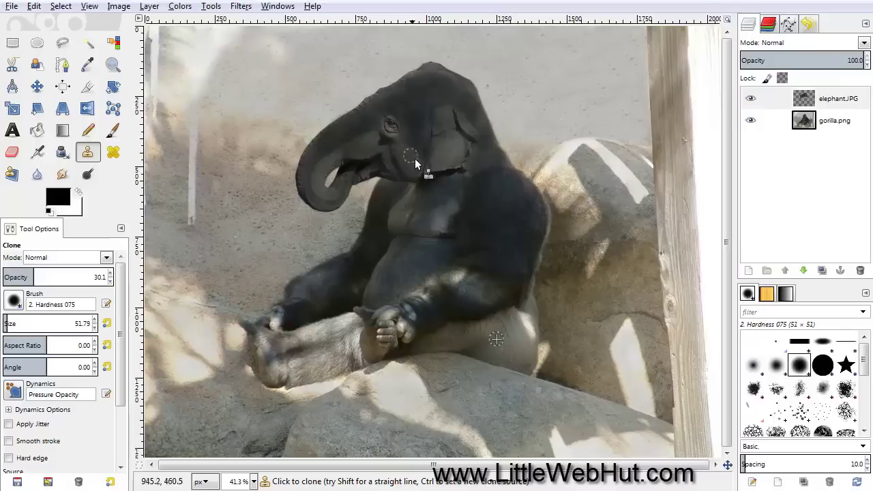